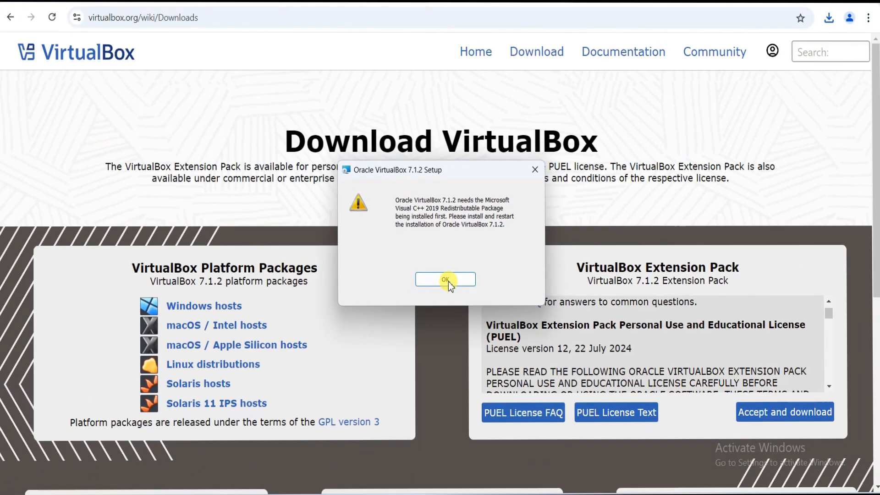
Step: Dismiss the missing Visual C++ warning and the installation-failed message, then open a new browser tab
{"action": "left_click", "coordinate": [448, 281]}
{"action": "left_click", "coordinate": [500, 343]}
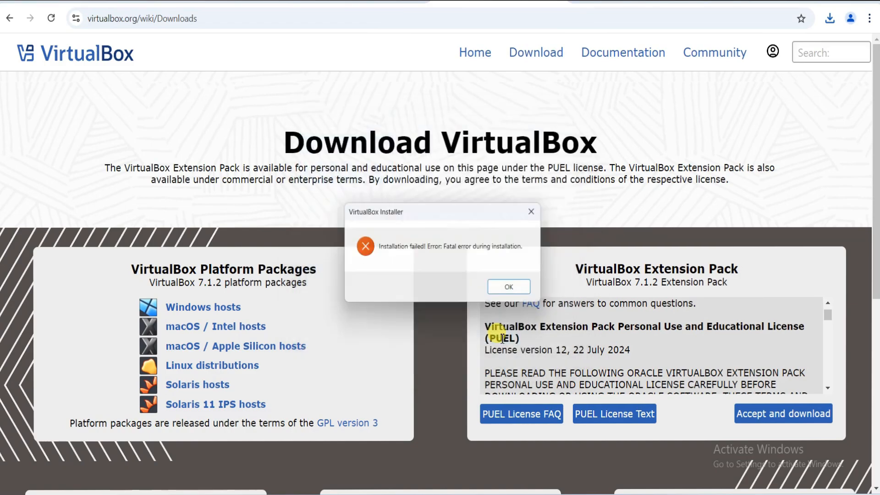
{"action": "left_click", "coordinate": [509, 286]}
{"action": "key", "text": "ctrl+t"}
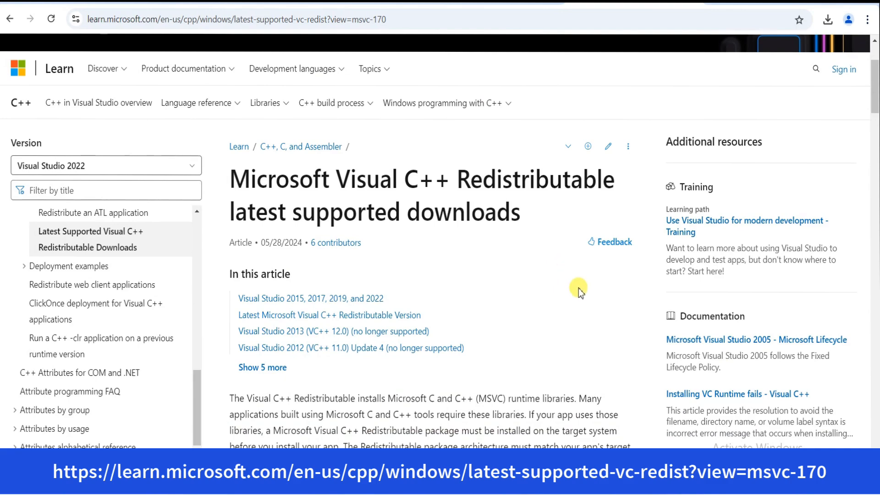
Step: Download the X64 vc_redist installer from the Microsoft page and run it from Downloads
{"action": "scroll", "coordinate": [576, 321], "scroll_direction": "down", "scroll_amount": 3}
{"action": "scroll", "coordinate": [458, 321], "scroll_direction": "down", "scroll_amount": 2}
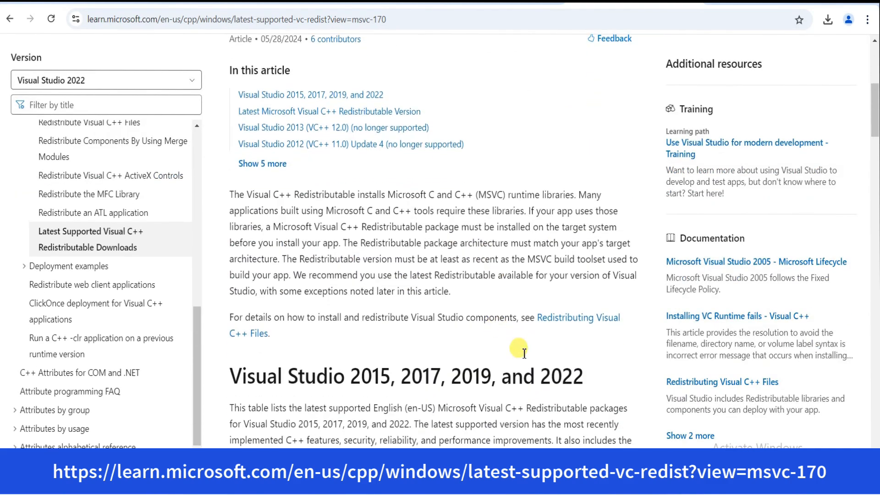
{"action": "scroll", "coordinate": [524, 353], "scroll_direction": "down", "scroll_amount": 10}
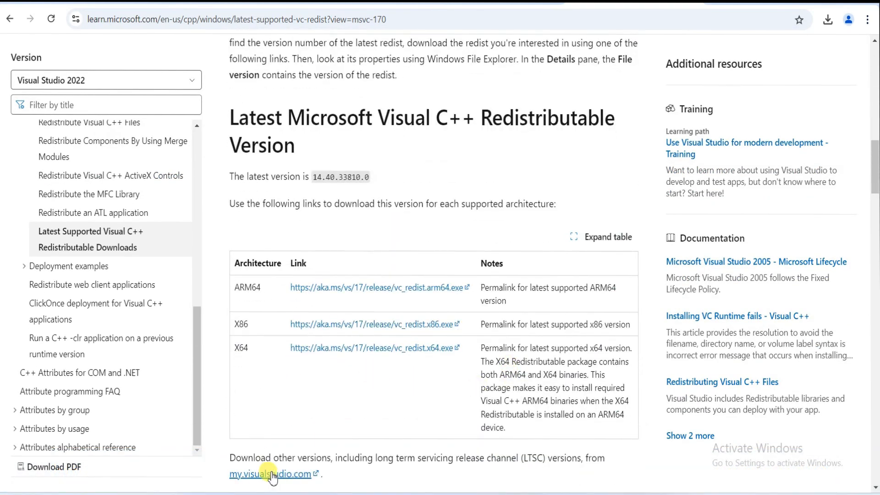
{"action": "left_click", "coordinate": [335, 347]}
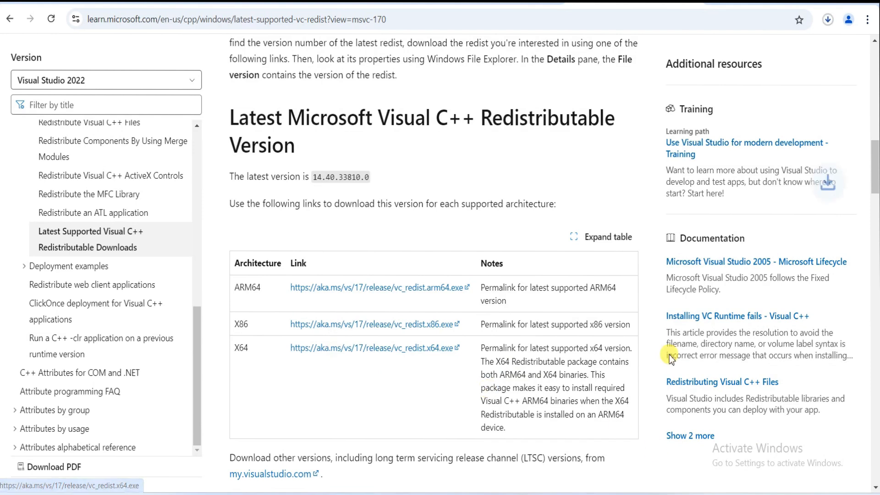
{"action": "left_click", "coordinate": [828, 21]}
{"action": "left_click", "coordinate": [734, 78]}
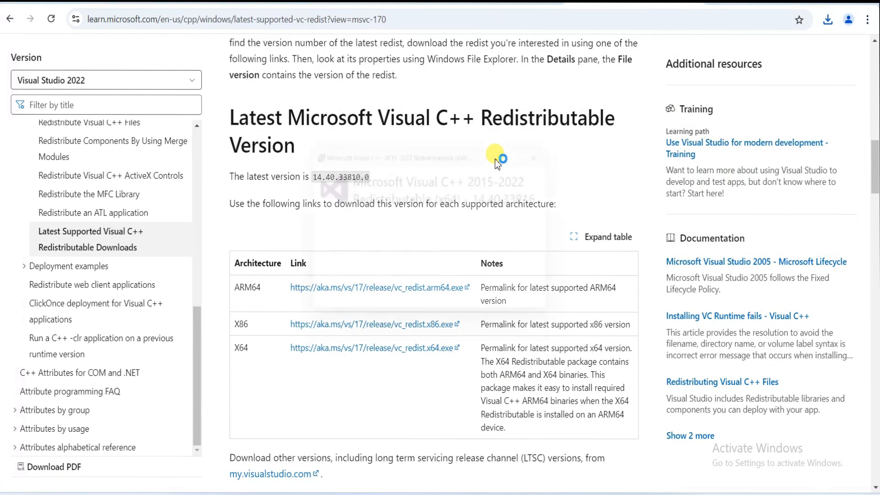
Step: Agree to the terms and install Visual C++ 2015-2022 Redistributable (x64) 14.40.33816
{"action": "left_click", "coordinate": [315, 292]}
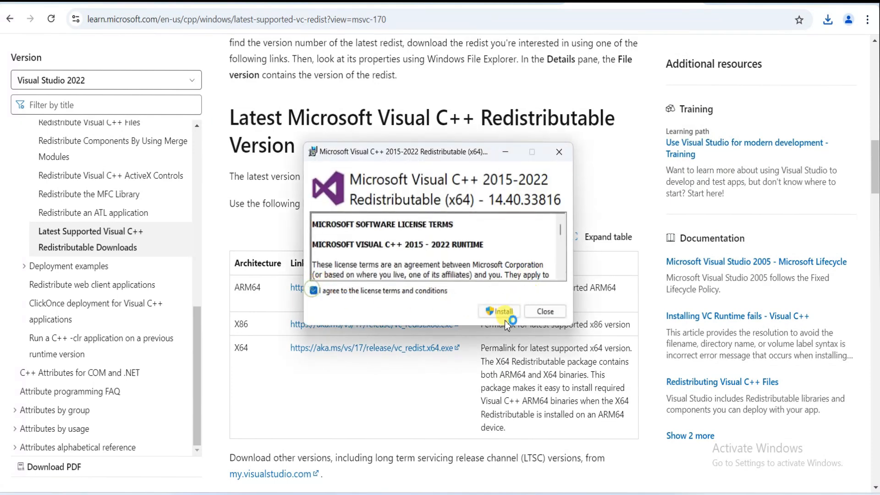
{"action": "left_click", "coordinate": [500, 312]}
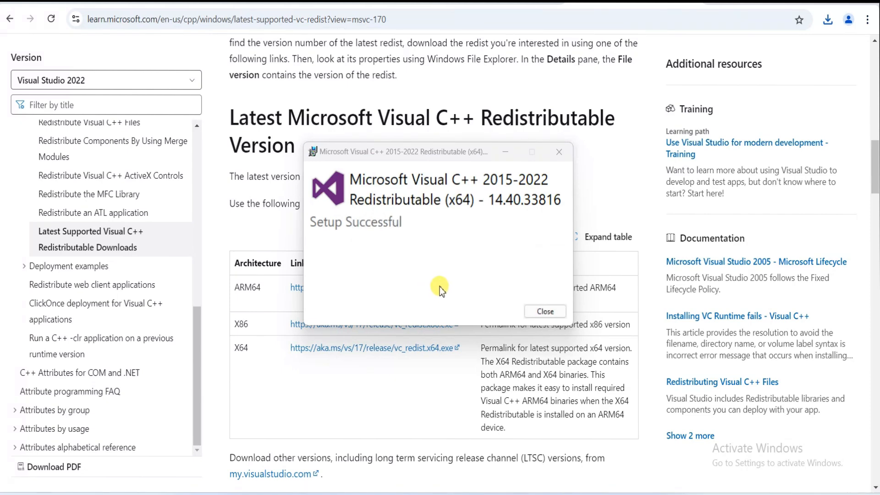
{"action": "left_click", "coordinate": [545, 312]}
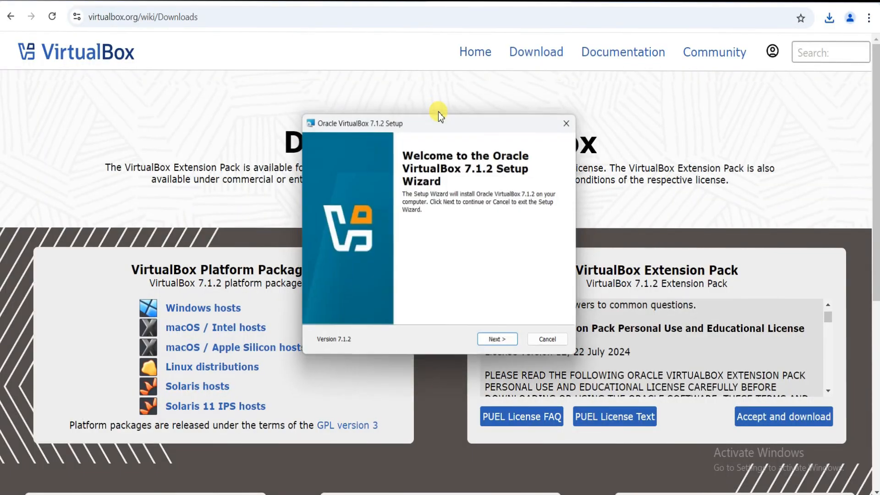
Step: Install VirtualBox 7.1.2 with default features, accepting network-reset and Python warnings, then maximize the Manager
{"action": "left_click", "coordinate": [505, 346]}
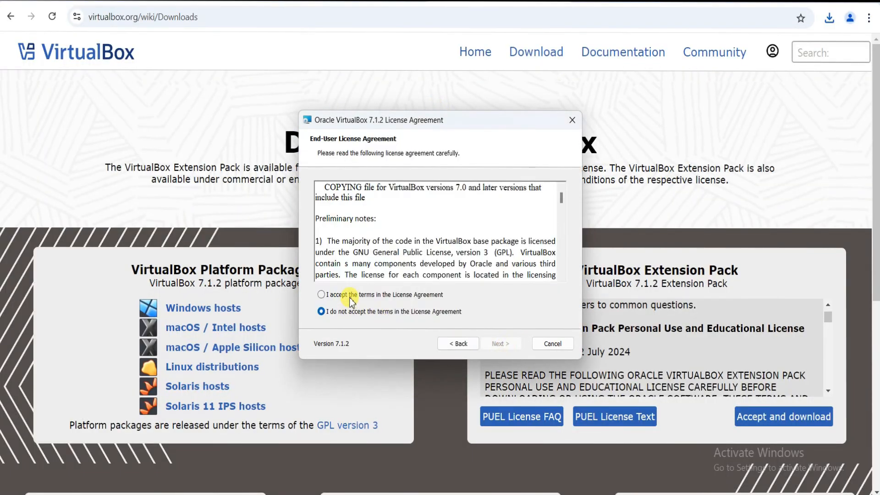
{"action": "left_click", "coordinate": [499, 344]}
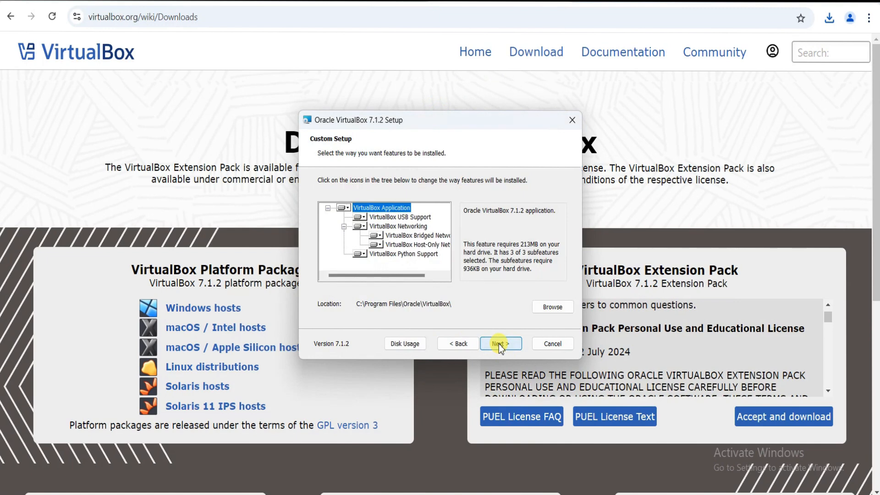
{"action": "left_click", "coordinate": [499, 344]}
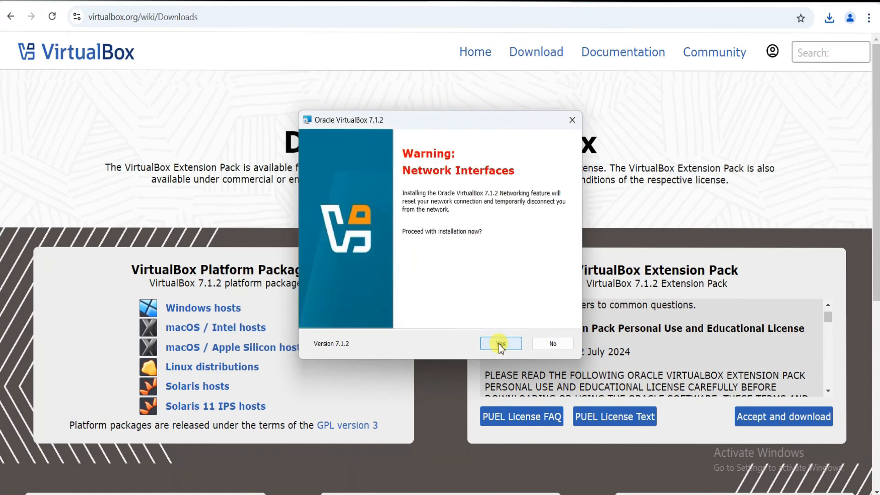
{"action": "left_click", "coordinate": [500, 344]}
{"action": "left_click", "coordinate": [501, 345]}
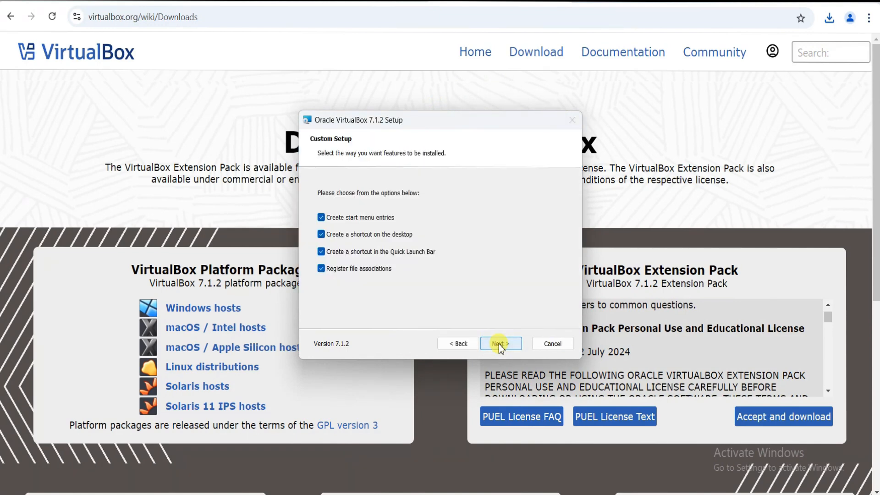
{"action": "left_click", "coordinate": [499, 344]}
{"action": "left_click", "coordinate": [498, 344]}
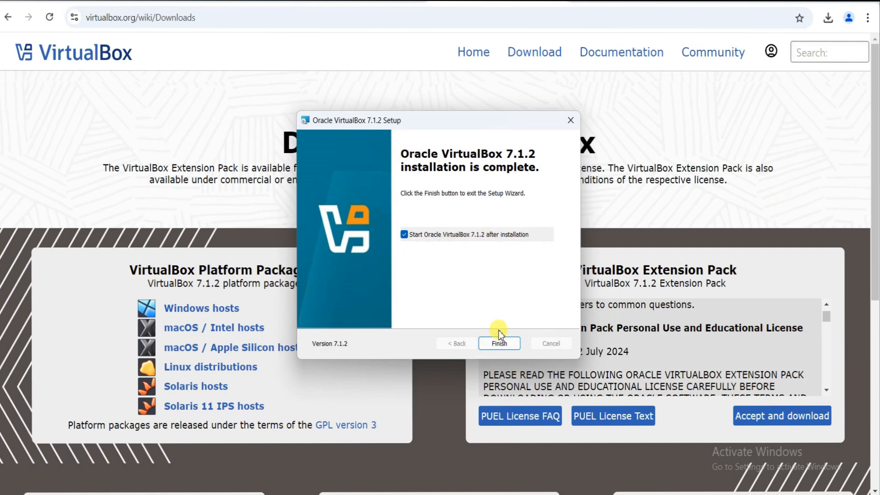
{"action": "left_click", "coordinate": [499, 343]}
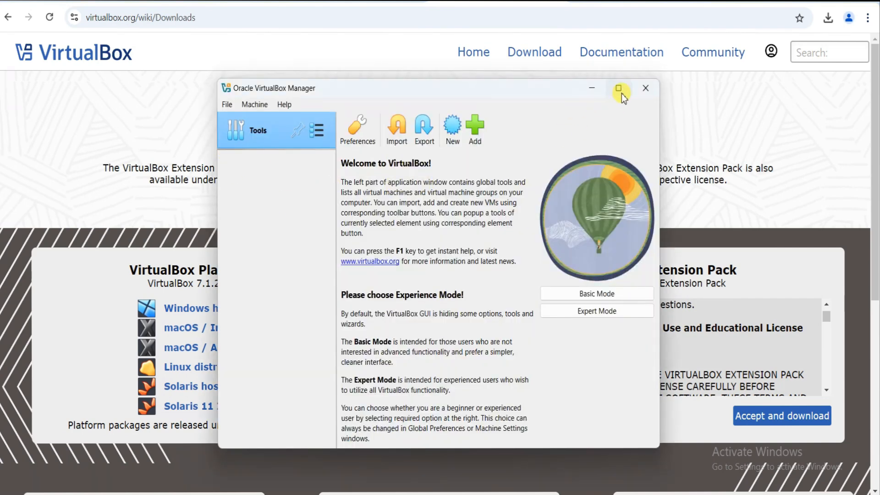
{"action": "left_click", "coordinate": [620, 92]}
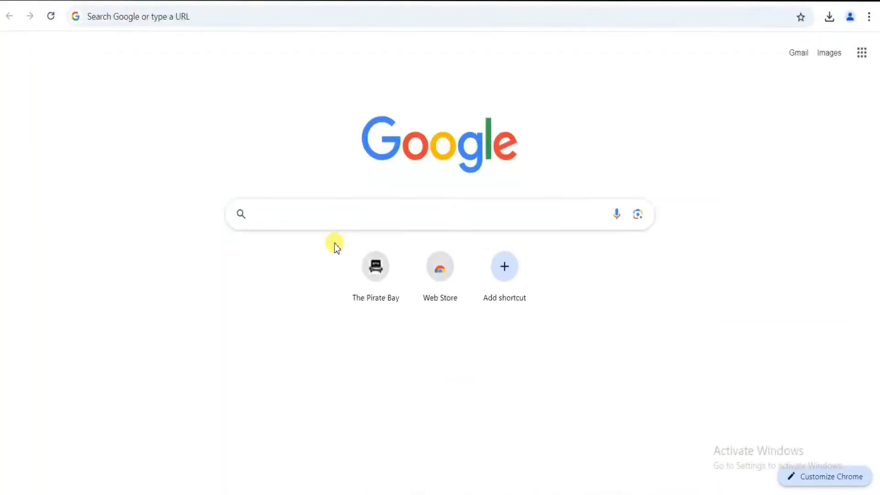
Step: Search Google for 'windows 10 iso for virtualbox'
{"action": "type", "text": "windows 10 i"}
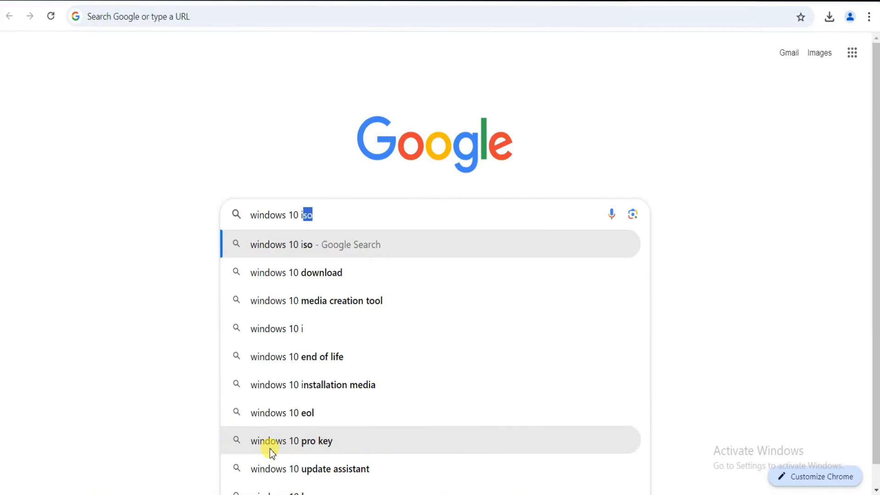
{"action": "type", "text": "os"}
{"action": "key", "text": "BackSpace"}
{"action": "key", "text": "BackSpace"}
{"action": "type", "text": "so for virtualbox"}
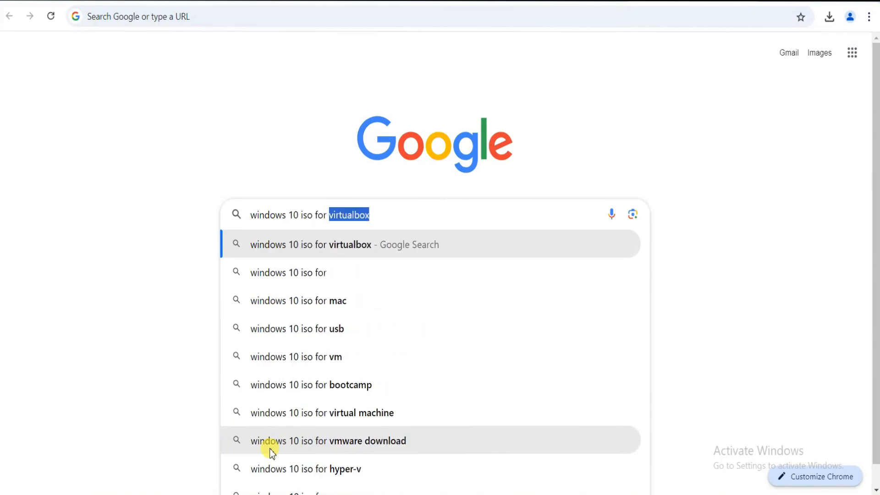
{"action": "left_click", "coordinate": [344, 252]}
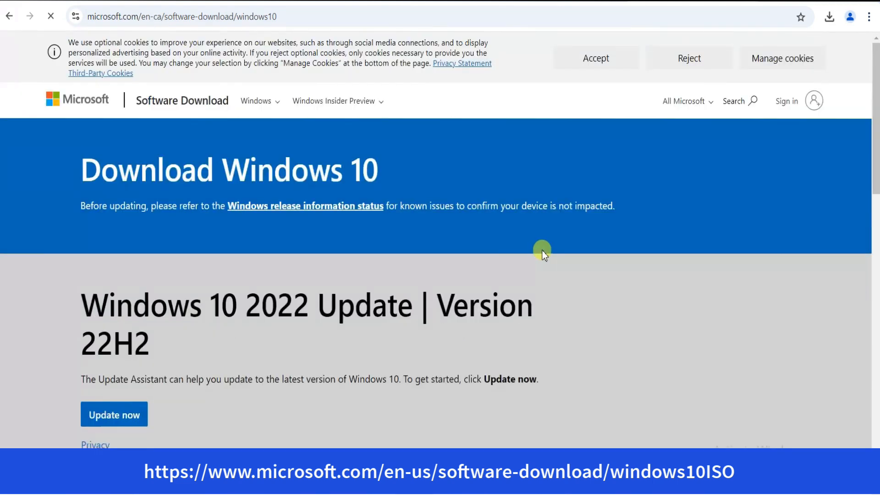
Step: On Microsoft's Windows 10 page, download the media creation tool (MediaCreationTool_22H2.exe)
{"action": "scroll", "coordinate": [557, 316], "scroll_direction": "down", "scroll_amount": 4}
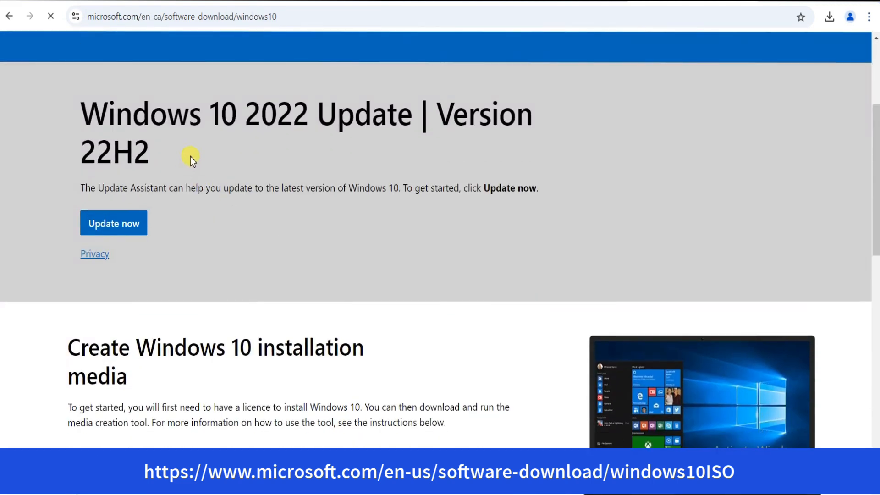
{"action": "scroll", "coordinate": [280, 180], "scroll_direction": "down", "scroll_amount": 1}
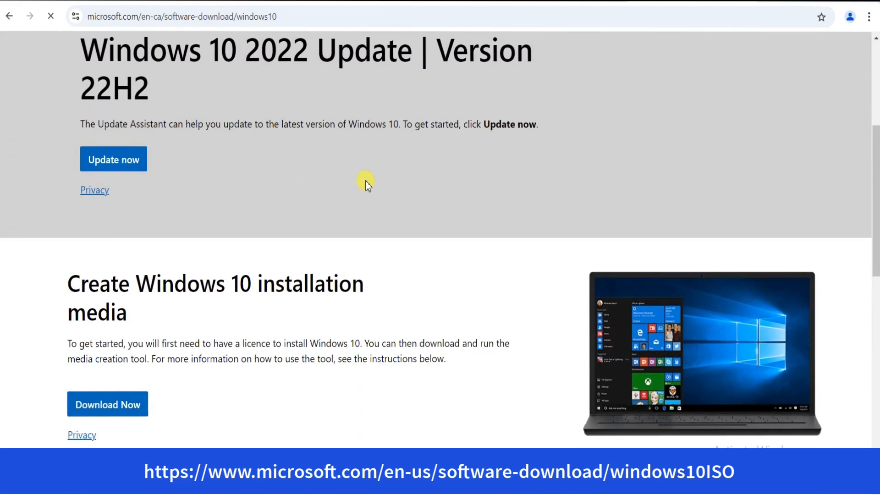
{"action": "scroll", "coordinate": [365, 180], "scroll_direction": "down", "scroll_amount": 3}
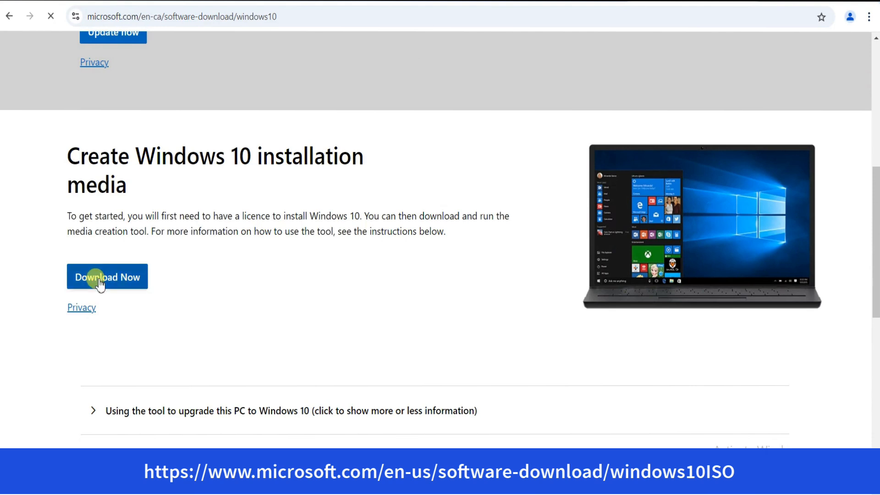
{"action": "left_click", "coordinate": [98, 279]}
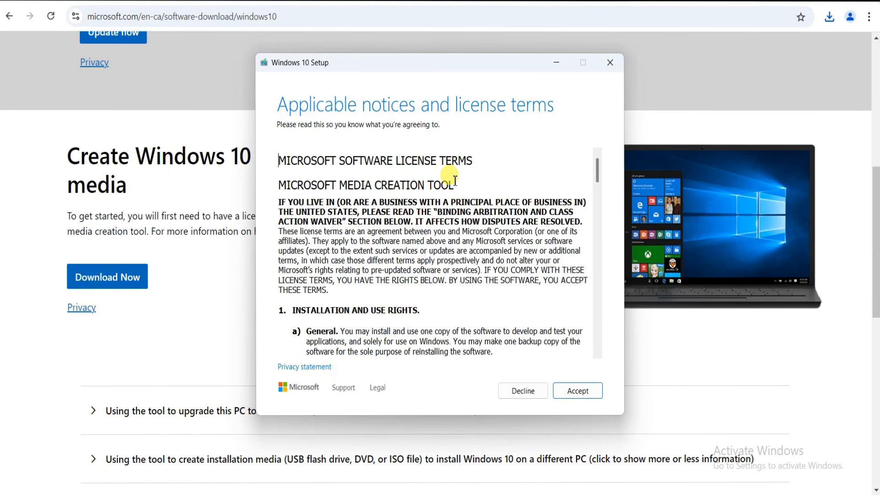
Step: Accept the license and choose installation media for another PC with the recommended language, edition and architecture
{"action": "scroll", "coordinate": [500, 274], "scroll_direction": "down", "scroll_amount": 10}
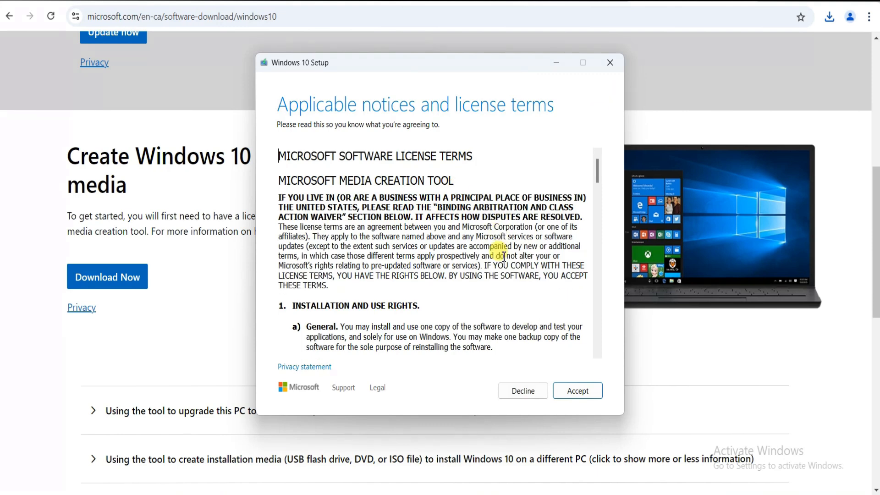
{"action": "scroll", "coordinate": [504, 280], "scroll_direction": "down", "scroll_amount": 5}
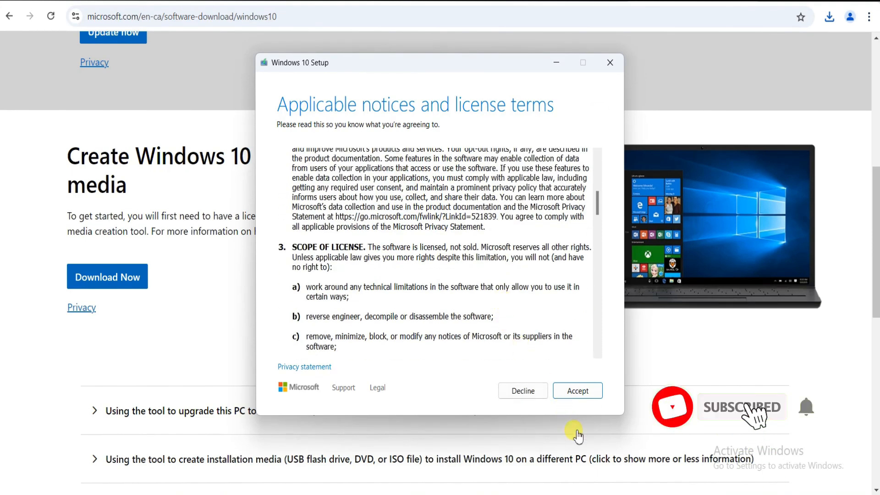
{"action": "left_click", "coordinate": [577, 391]}
{"action": "left_click", "coordinate": [281, 163]}
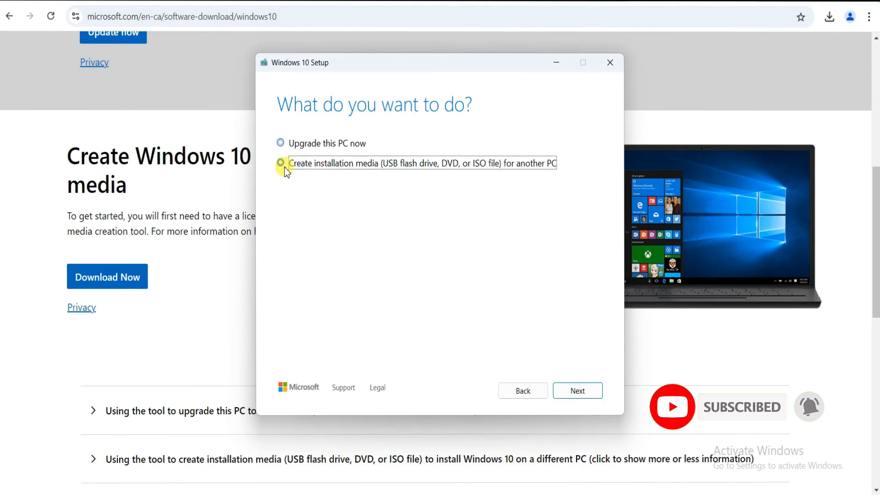
{"action": "left_click", "coordinate": [585, 393]}
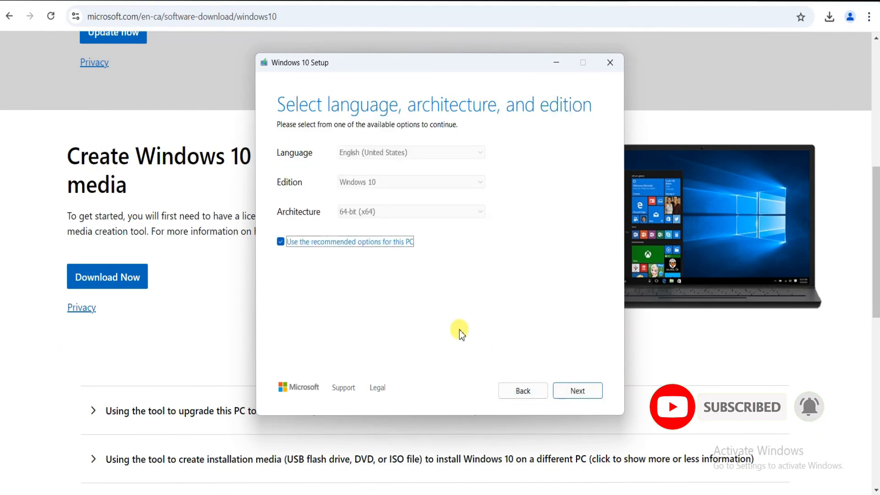
{"action": "left_click", "coordinate": [576, 391]}
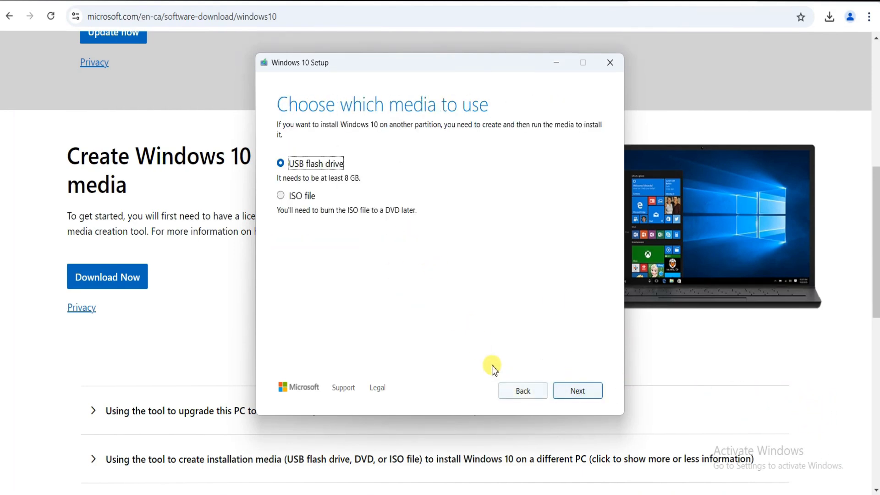
Step: Save the media as an ISO file on the Desktop and finish when creation completes
{"action": "left_click", "coordinate": [279, 195]}
{"action": "left_click", "coordinate": [593, 394]}
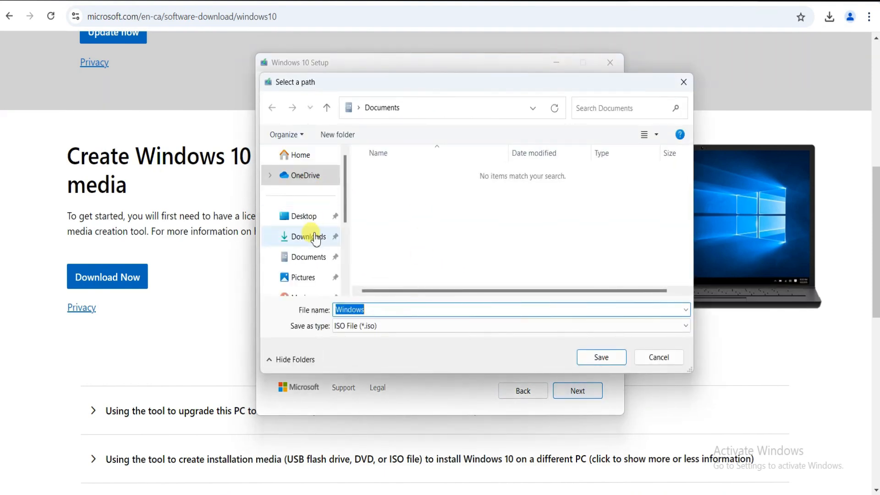
{"action": "left_click", "coordinate": [306, 225]}
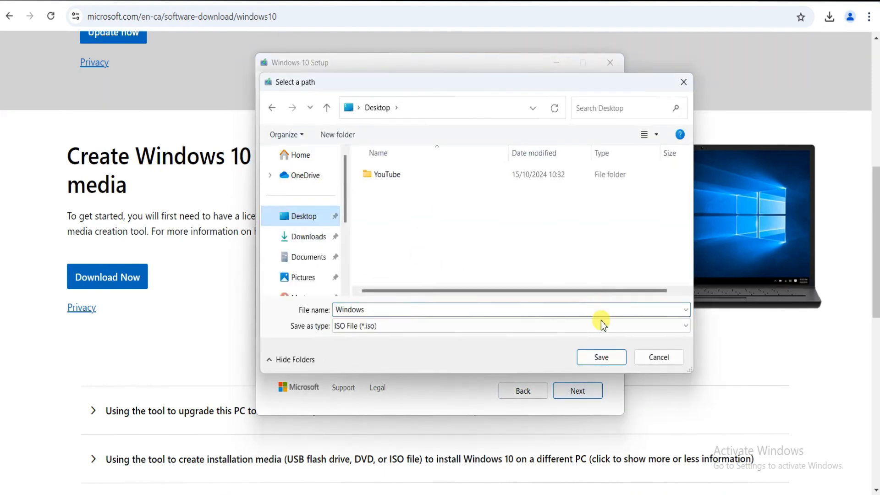
{"action": "left_click", "coordinate": [603, 362]}
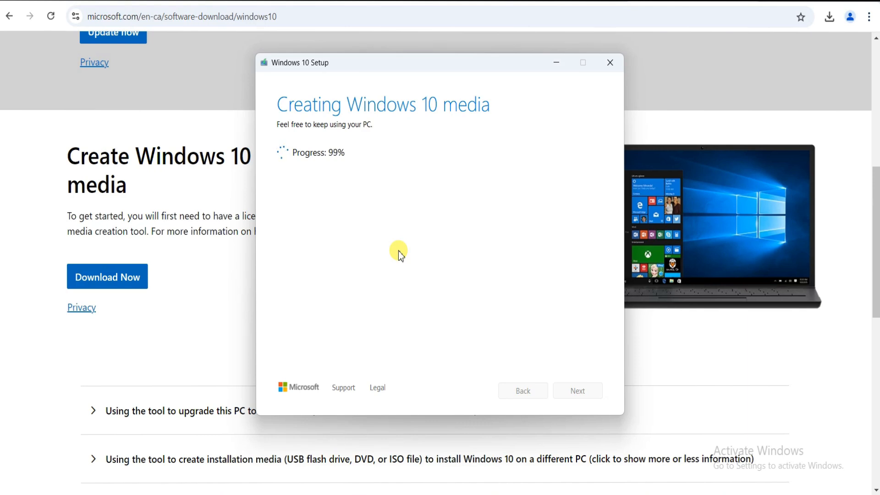
{"action": "left_click", "coordinate": [577, 391]}
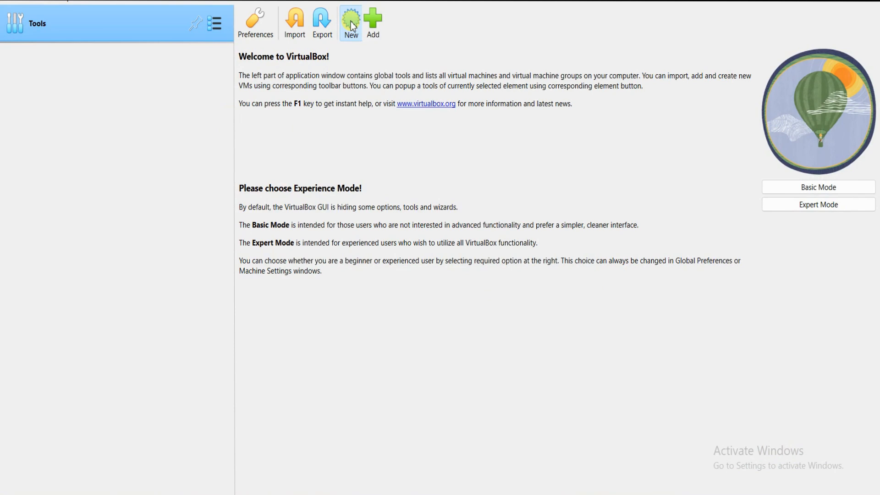
Step: Start a new virtual machine named 'windows 10'
{"action": "left_click", "coordinate": [351, 21]}
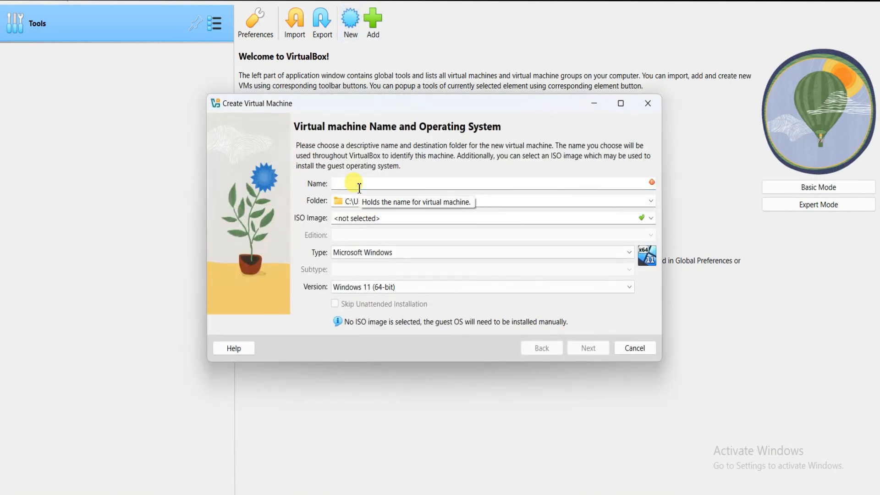
{"action": "type", "text": "windows 10"}
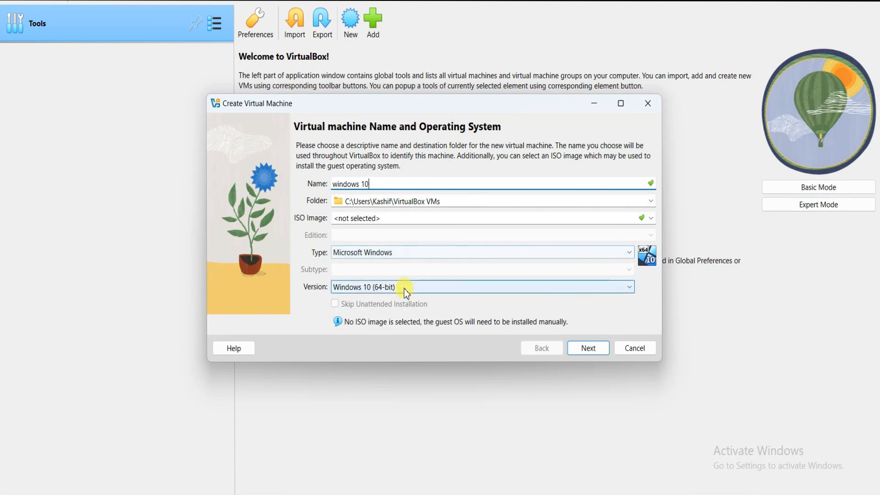
{"action": "left_click", "coordinate": [590, 352]}
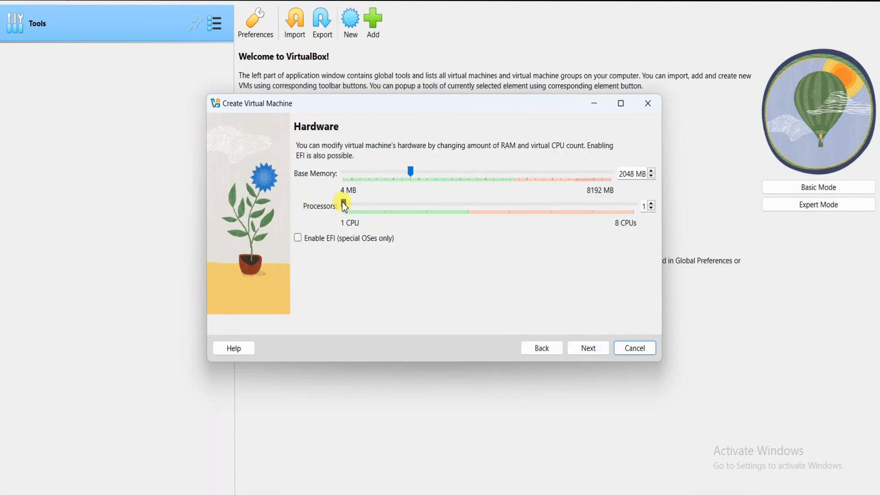
Step: Give it 4 processors and 3533 MB base memory, keep the 50 GB disk, and finish
{"action": "left_click_drag", "start_coordinate": [345, 205], "coordinate": [471, 209]}
{"action": "left_click_drag", "start_coordinate": [409, 170], "coordinate": [461, 173]}
{"action": "left_click", "coordinate": [590, 350]}
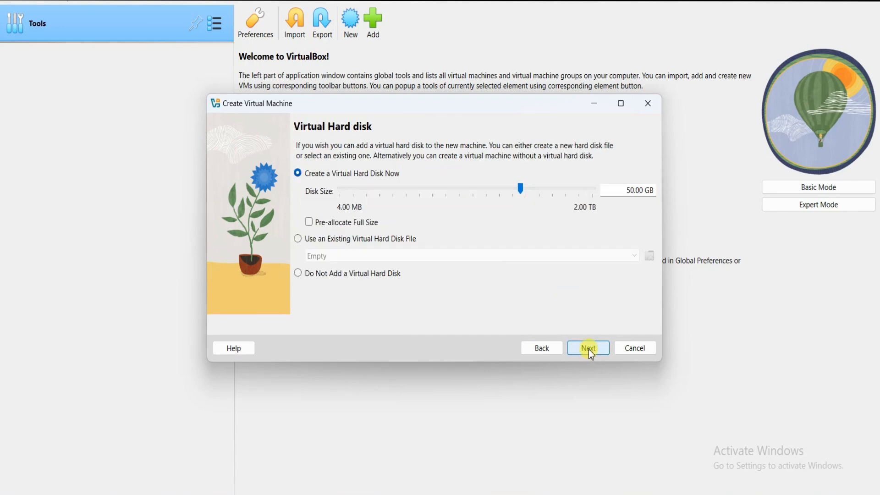
{"action": "left_click", "coordinate": [589, 349]}
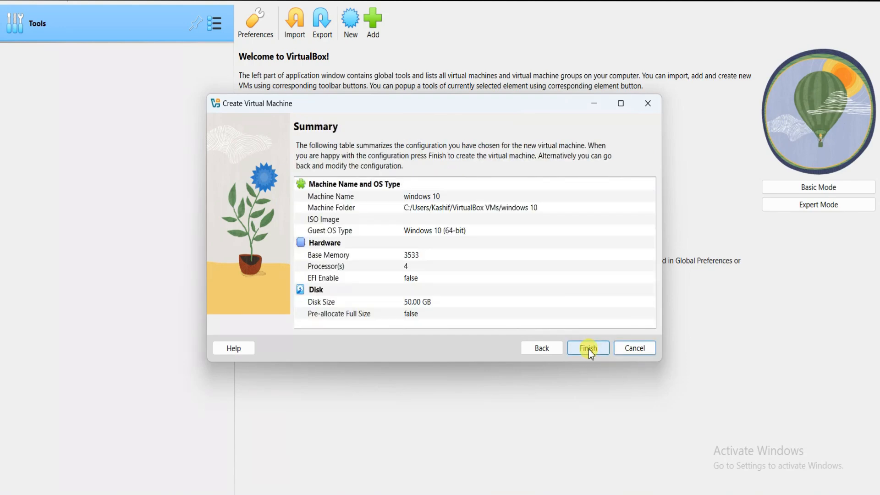
{"action": "left_click", "coordinate": [589, 350]}
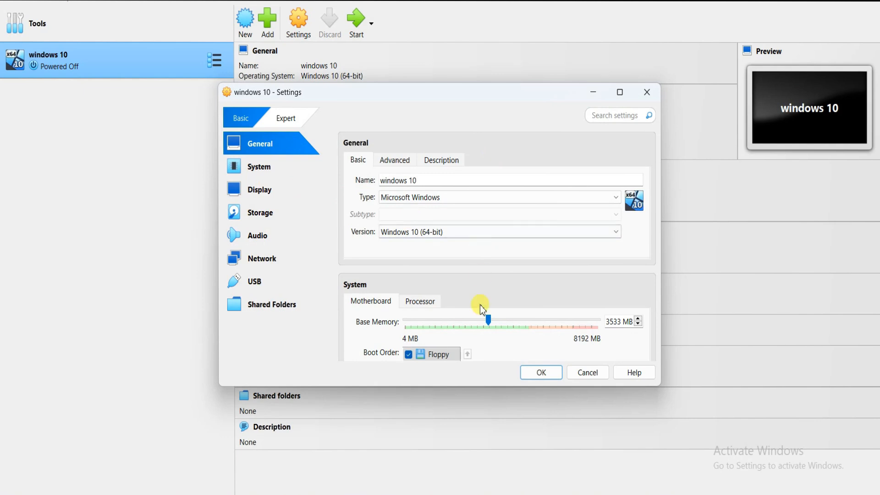
Step: Untick Floppy in the windows 10 machine's boot order
{"action": "scroll", "coordinate": [489, 333], "scroll_direction": "down", "scroll_amount": 1}
{"action": "left_click", "coordinate": [408, 316]}
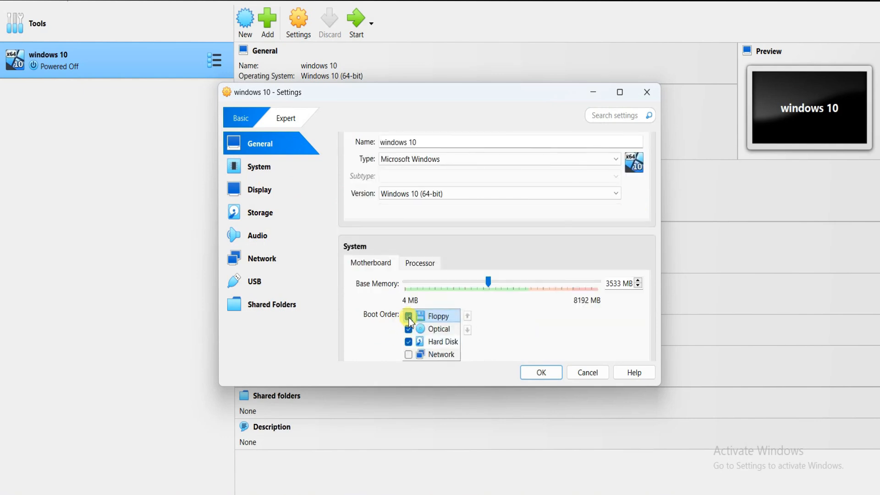
{"action": "scroll", "coordinate": [560, 310], "scroll_direction": "down", "scroll_amount": 1}
{"action": "scroll", "coordinate": [562, 312], "scroll_direction": "down", "scroll_amount": 5}
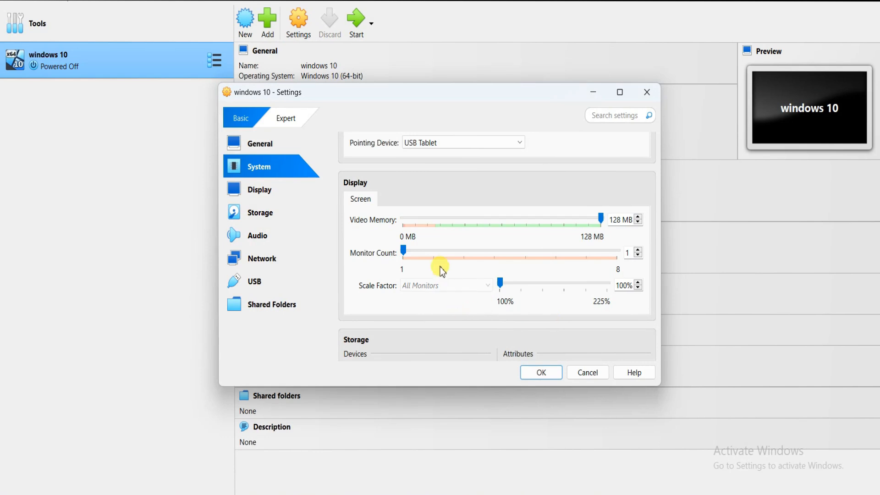
{"action": "scroll", "coordinate": [573, 264], "scroll_direction": "down", "scroll_amount": 2}
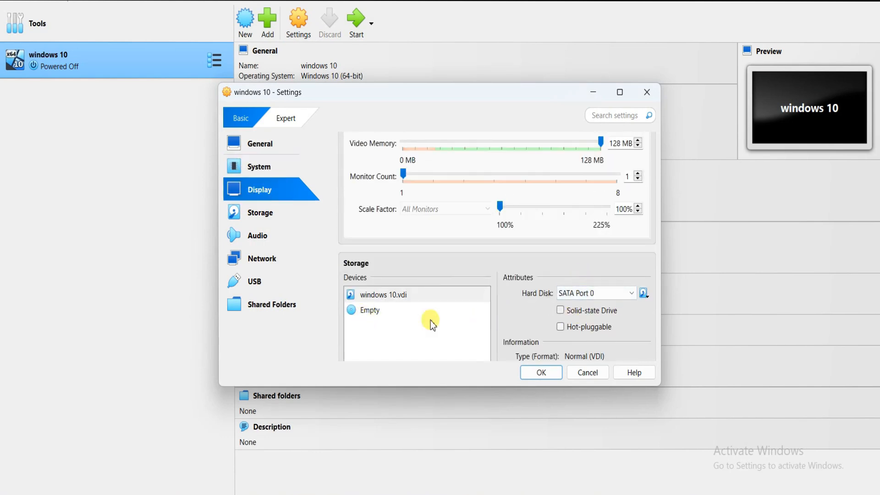
{"action": "scroll", "coordinate": [428, 320], "scroll_direction": "down", "scroll_amount": 3}
Step: Load Windows.iso from the Desktop into the empty optical drive and save the settings
{"action": "left_click", "coordinate": [362, 196]}
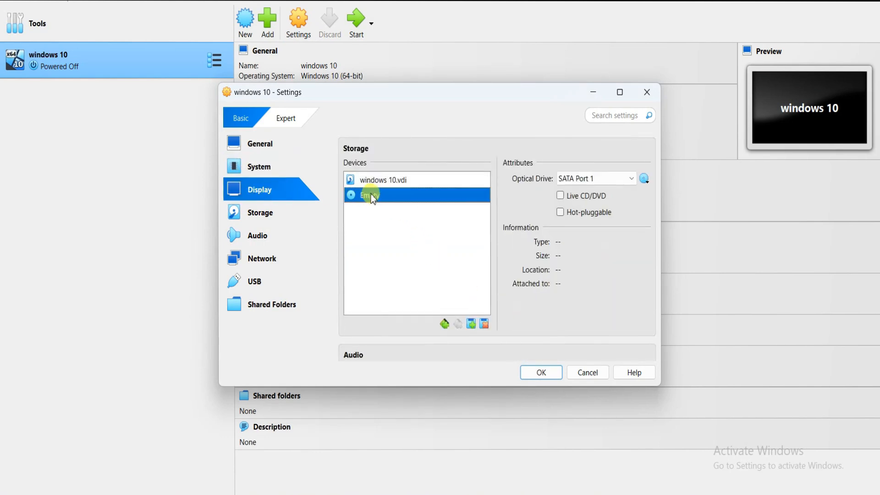
{"action": "left_click", "coordinate": [643, 178]}
{"action": "left_click", "coordinate": [660, 211]}
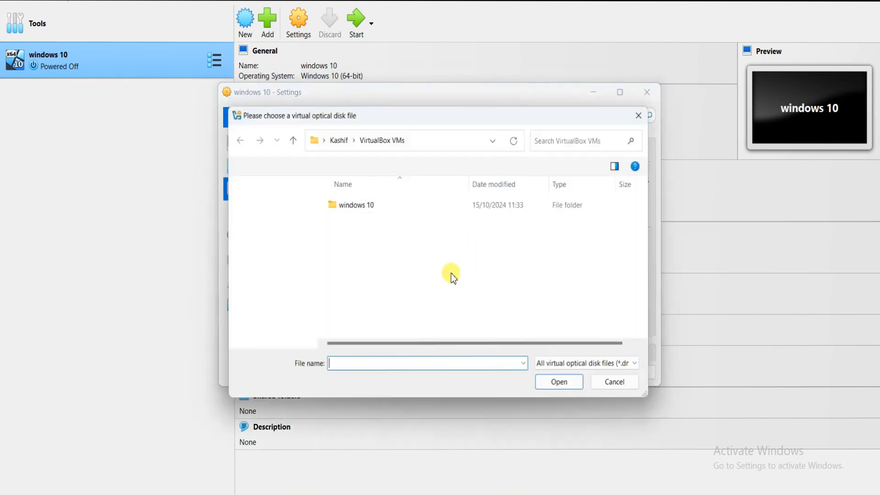
{"action": "left_click", "coordinate": [266, 246]}
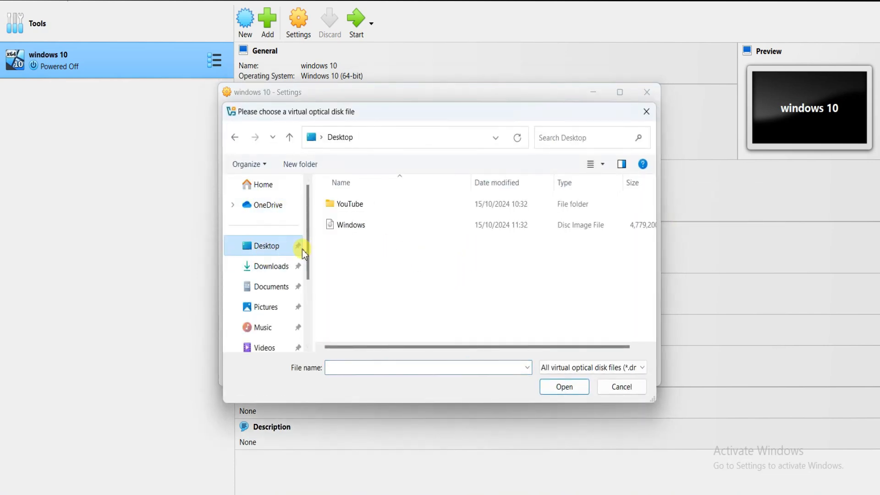
{"action": "double_click", "coordinate": [358, 227]}
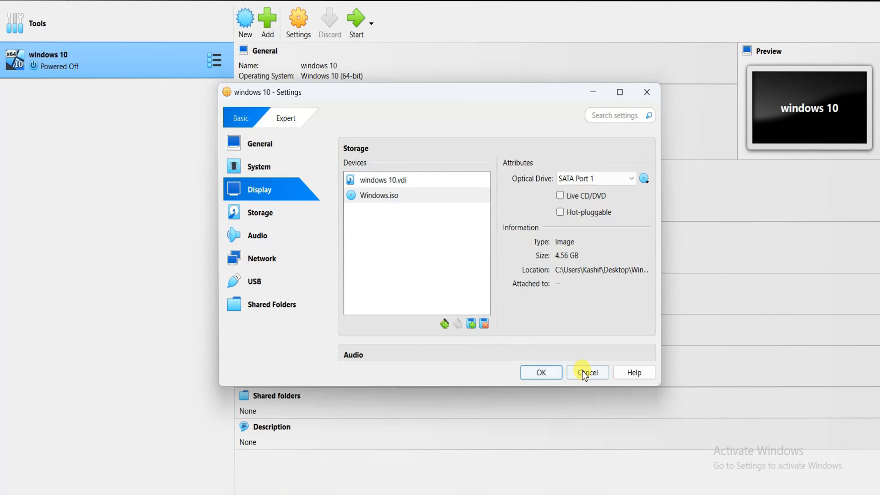
{"action": "left_click", "coordinate": [541, 372]}
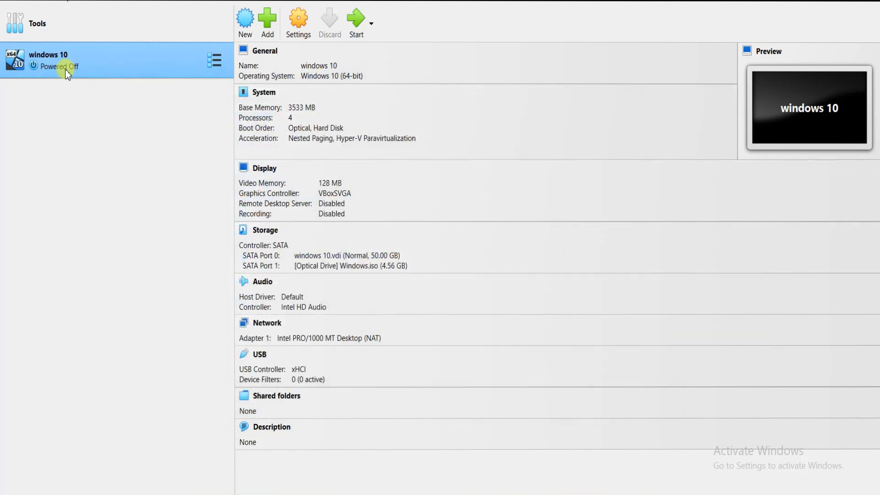
Step: Start the windows 10 VM and maximize its window
{"action": "left_click", "coordinate": [357, 21]}
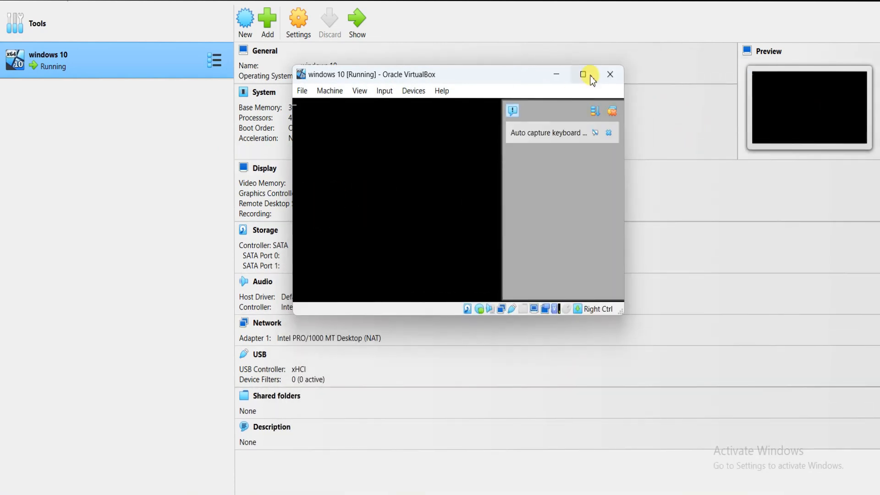
{"action": "left_click", "coordinate": [583, 75]}
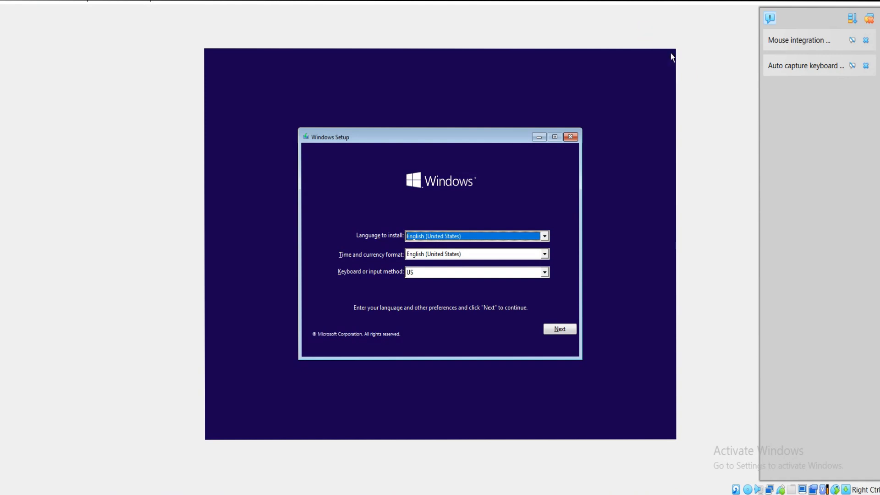
Step: Keep the default language, choose Install now without a product key, and pick Windows 10 Home
{"action": "left_click", "coordinate": [558, 332]}
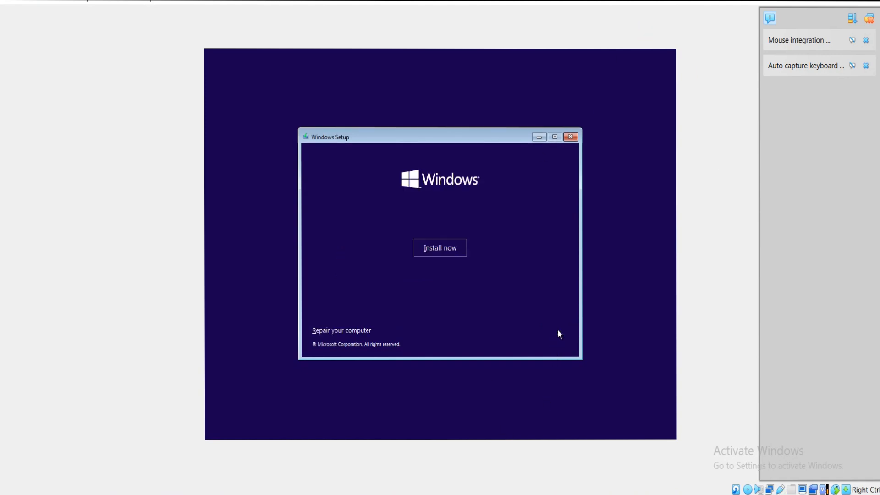
{"action": "left_click", "coordinate": [436, 245]}
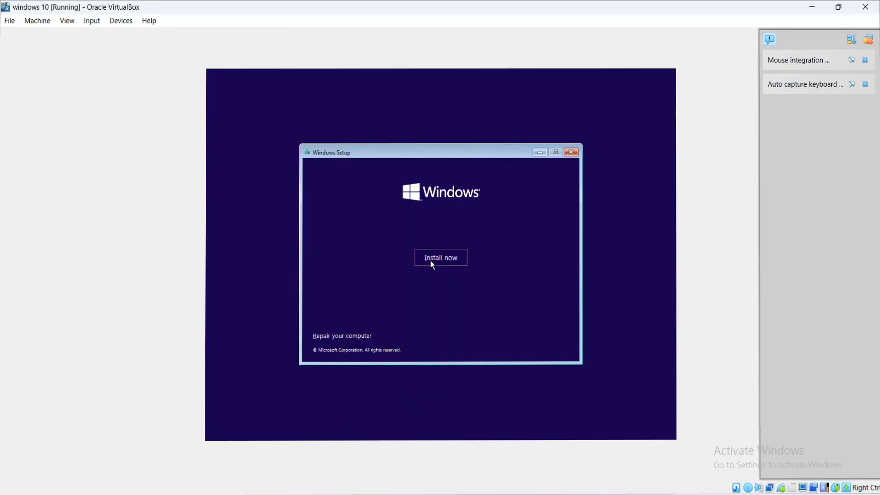
{"action": "left_click", "coordinate": [440, 259]}
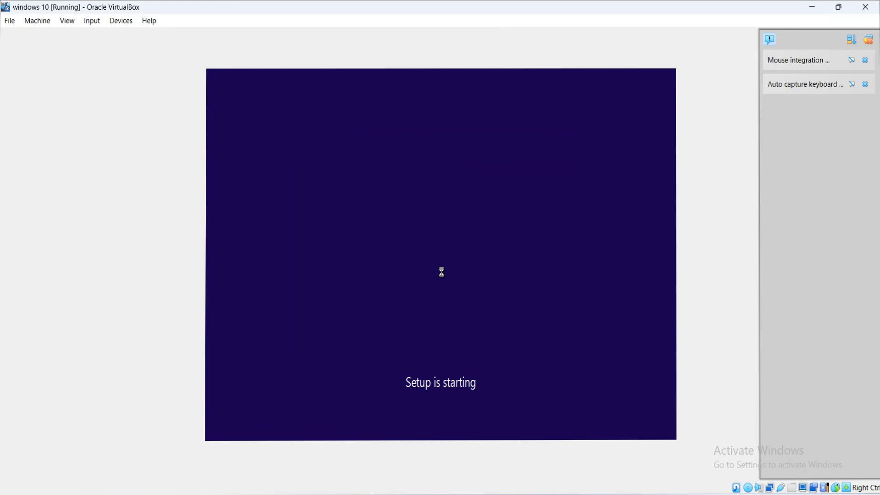
{"action": "left_click", "coordinate": [479, 340]}
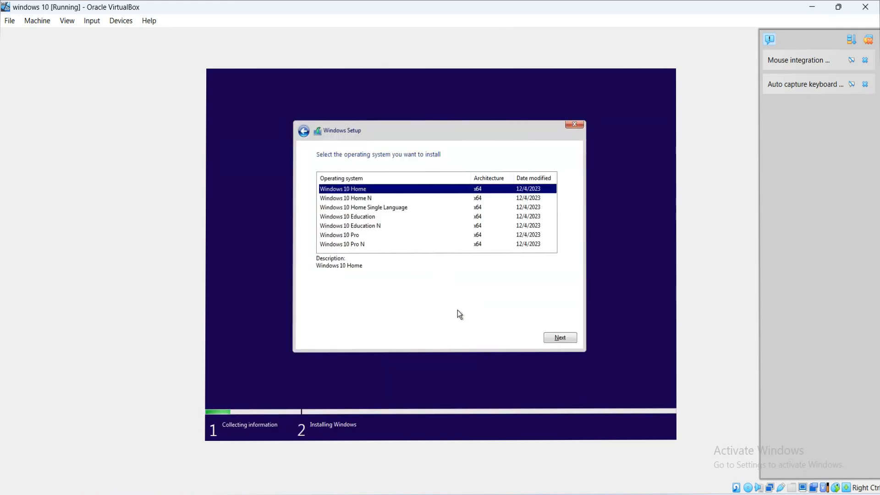
{"action": "left_click", "coordinate": [570, 338]}
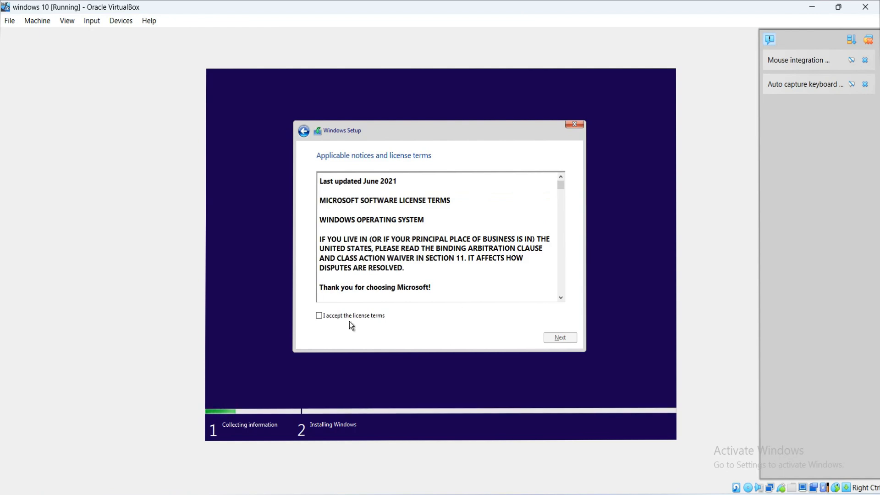
Step: Accept the license, choose Custom install, and install onto the 50 GB unallocated Drive 0
{"action": "left_click", "coordinate": [319, 315]}
{"action": "left_click", "coordinate": [560, 342]}
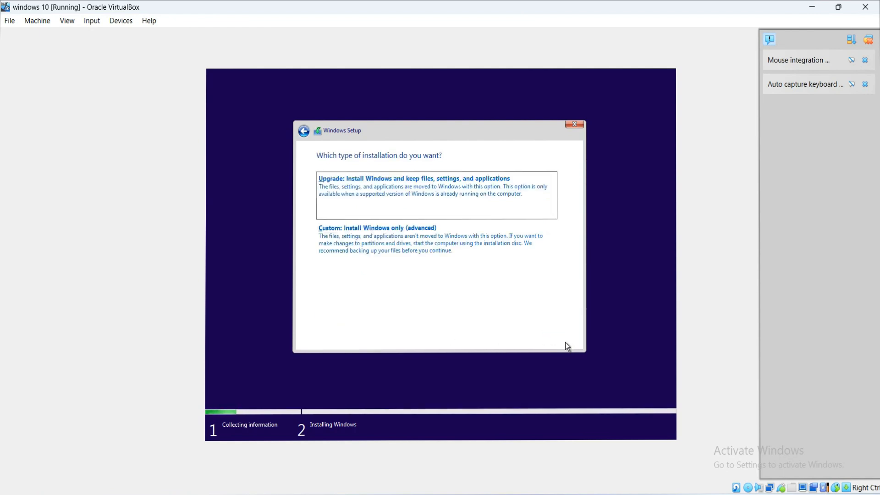
{"action": "left_click", "coordinate": [428, 247]}
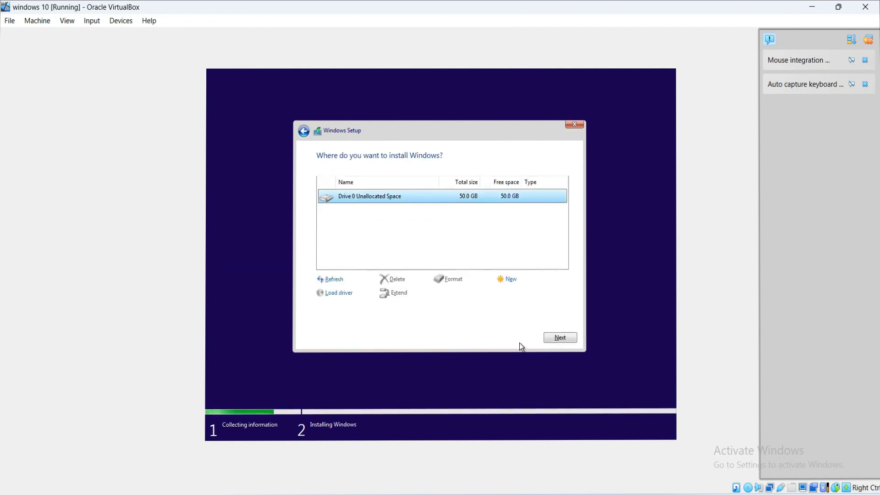
{"action": "left_click", "coordinate": [566, 338]}
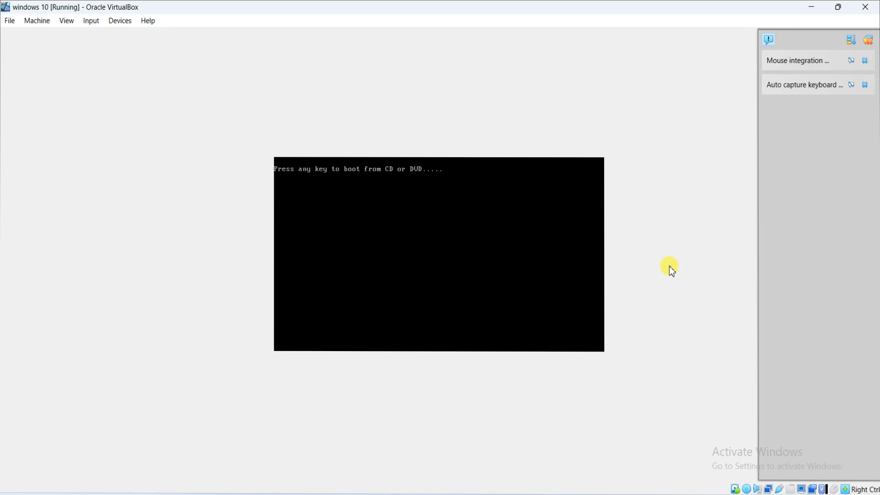
Step: Continue booting, then sign in with the Microsoft account e-mail and the emailed verification code
{"action": "key", "text": "Return"}
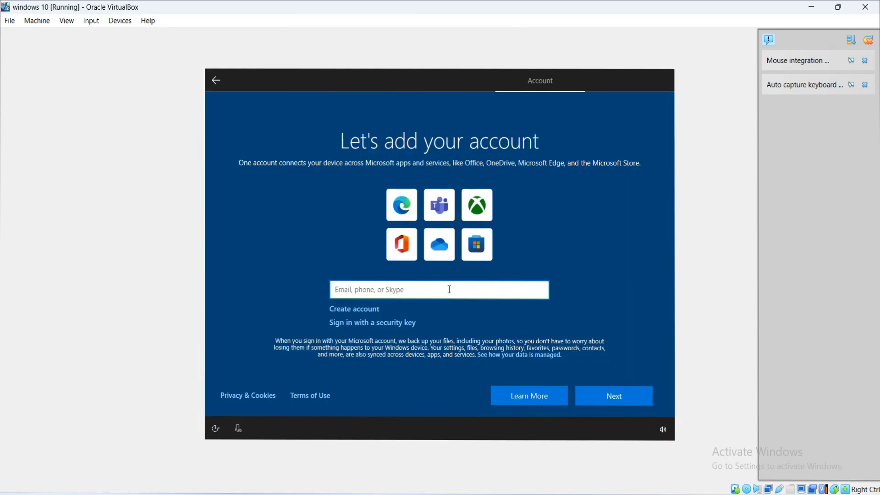
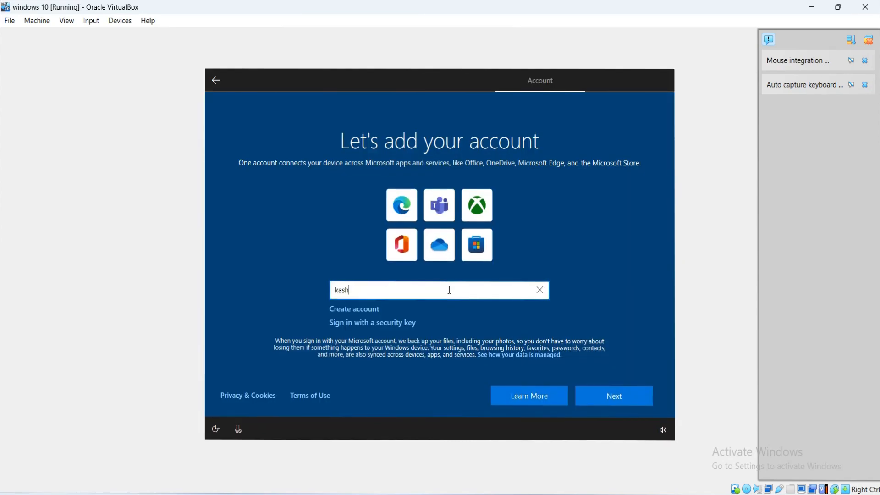
{"action": "key", "text": "Return"}
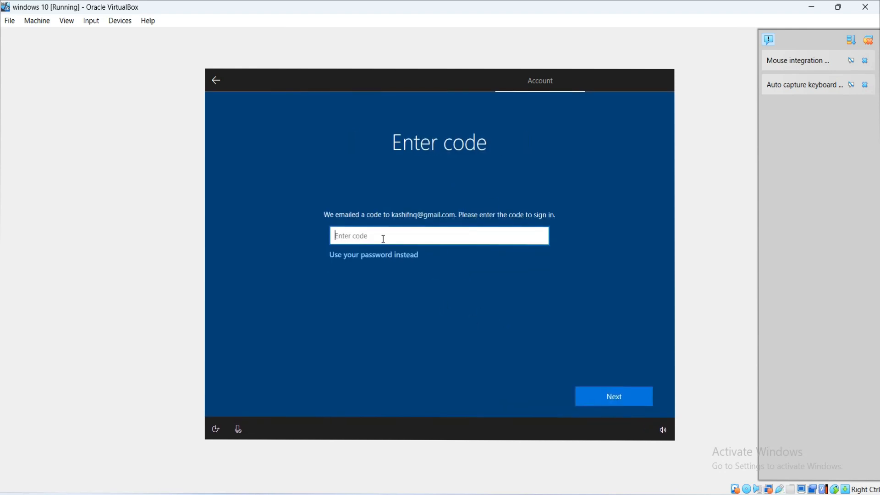
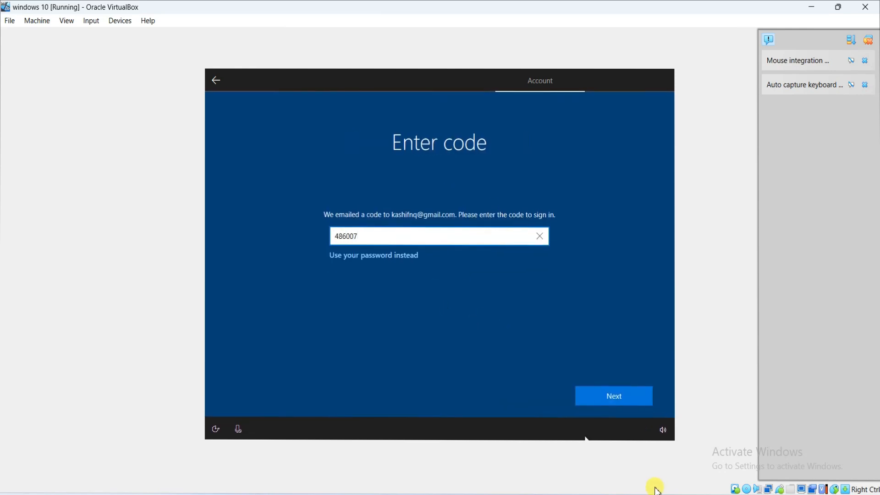
{"action": "left_click", "coordinate": [615, 397]}
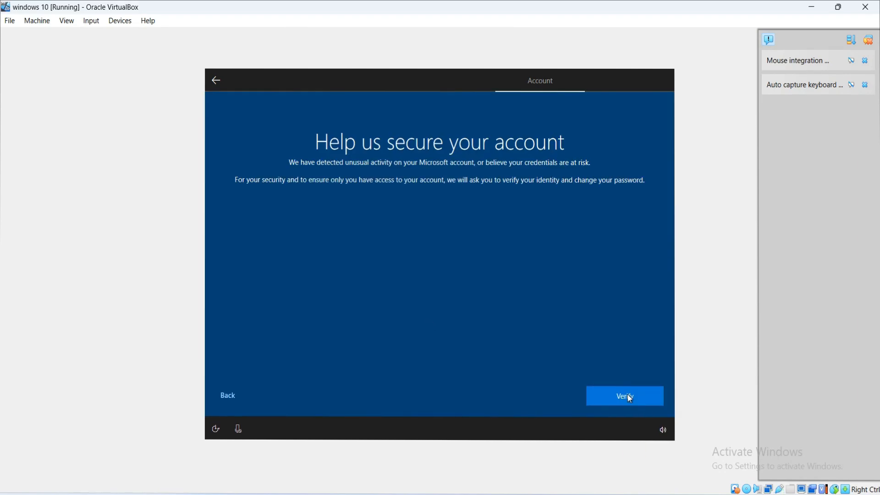
Step: Verify the account and set a strong new password after shorter attempts are rejected
{"action": "left_click", "coordinate": [628, 395]}
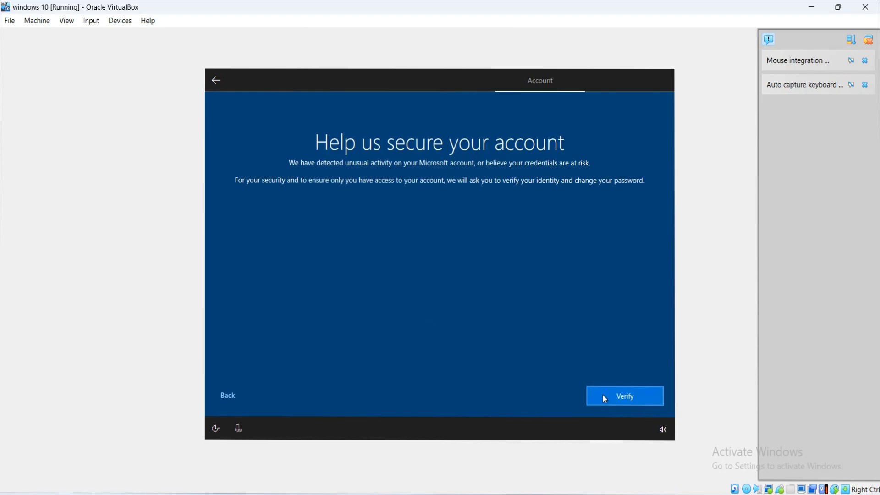
{"action": "left_click", "coordinate": [626, 395]}
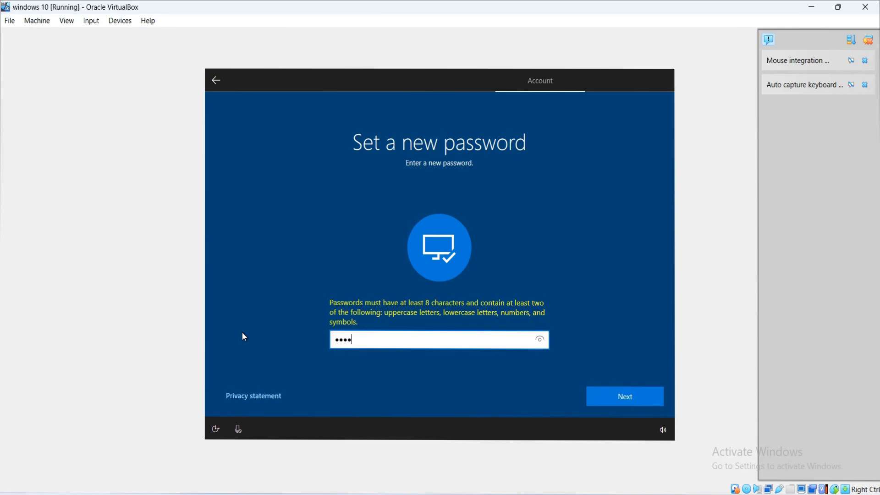
{"action": "left_click", "coordinate": [626, 399]}
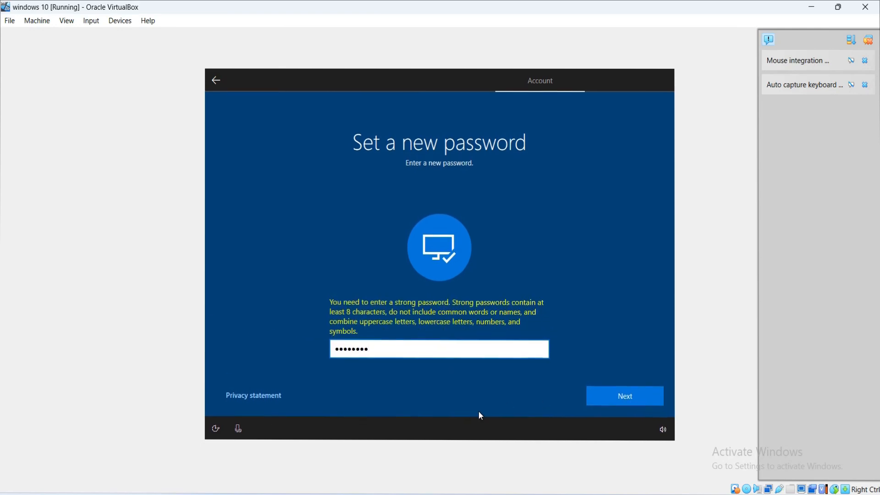
{"action": "key", "text": "BackSpace"}
{"action": "key", "text": "BackSpace"}
{"action": "key", "text": "BackSpace"}
{"action": "key", "text": "BackSpace"}
{"action": "key", "text": "BackSpace"}
{"action": "key", "text": "BackSpace"}
{"action": "key", "text": "BackSpace"}
{"action": "key", "text": "BackSpace"}
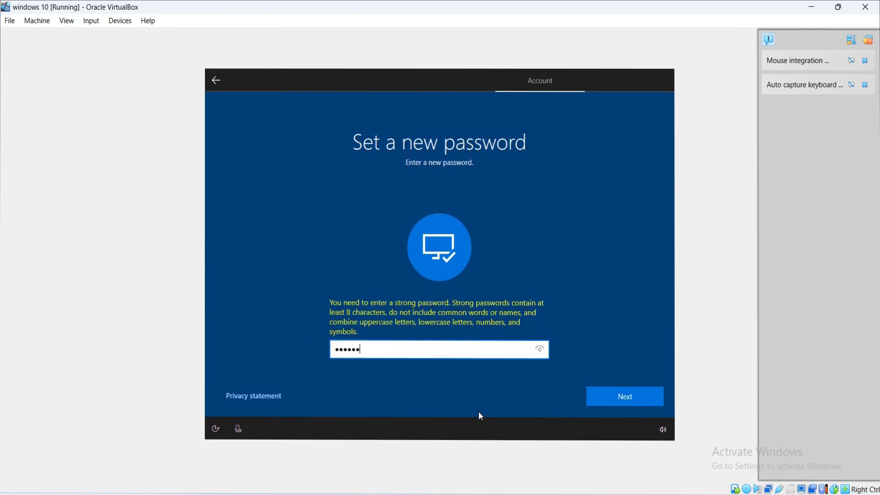
{"action": "key", "text": "Return"}
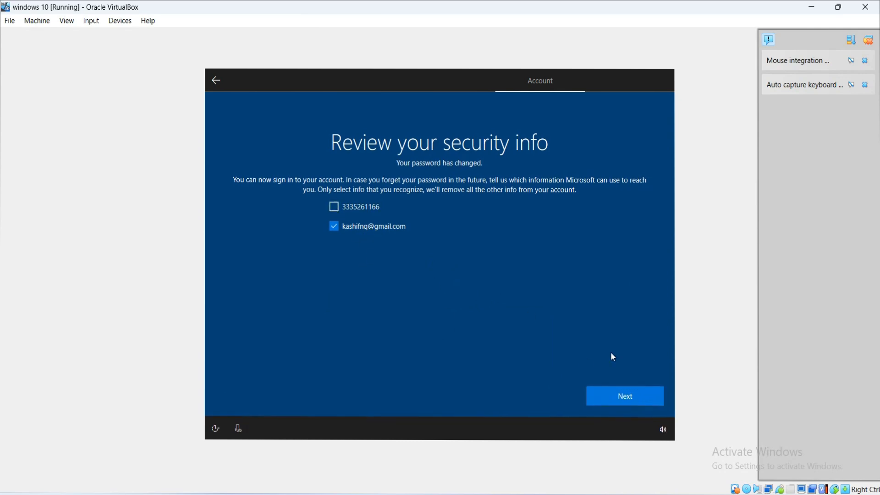
Step: Keep existing security info, skip adding a phone, and sign in with the emailed verification code
{"action": "left_click", "coordinate": [619, 398]}
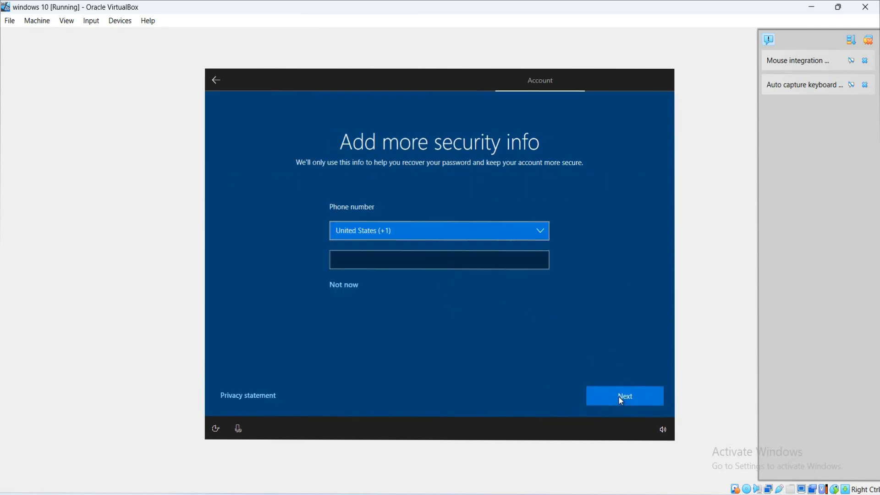
{"action": "left_click", "coordinate": [611, 399]}
{"action": "left_click", "coordinate": [621, 399]}
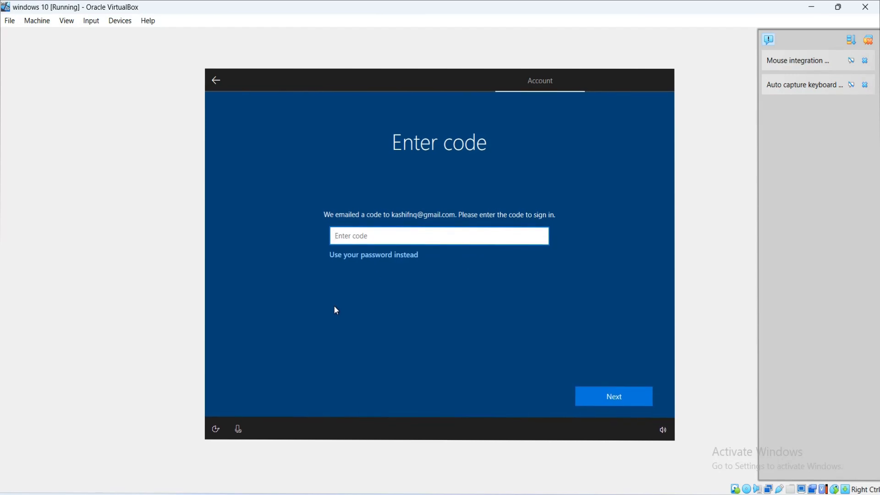
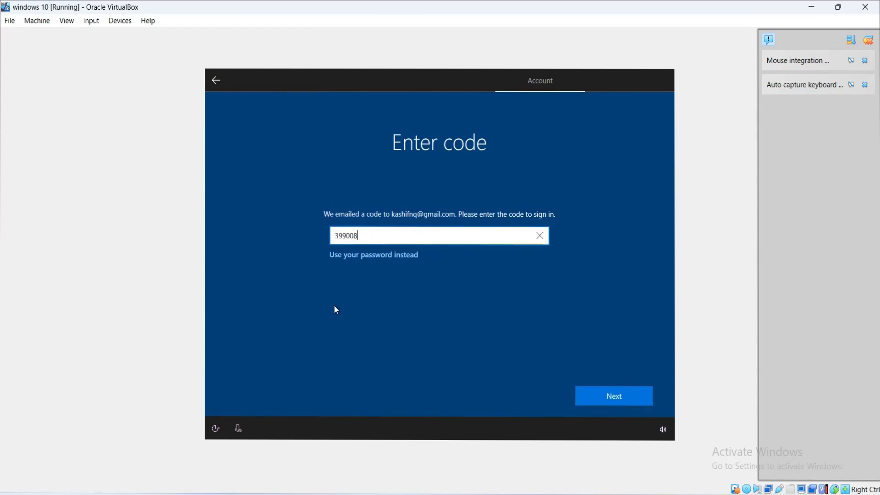
{"action": "left_click", "coordinate": [634, 398]}
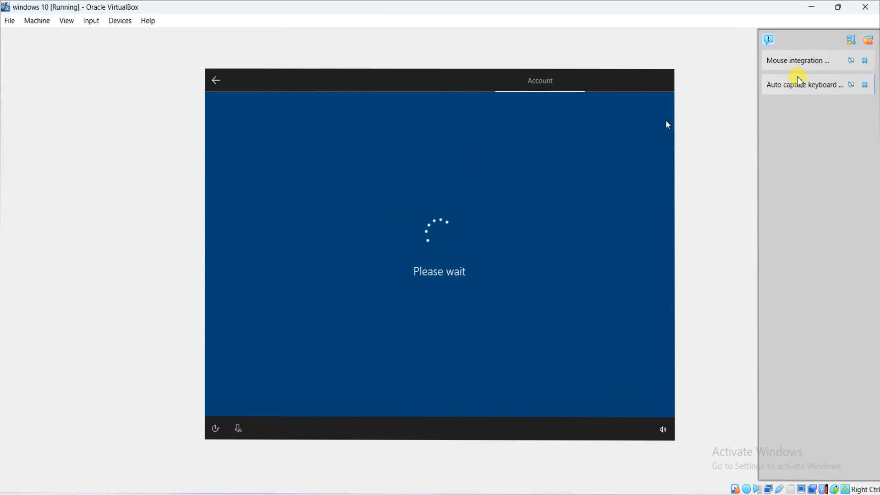
{"action": "left_click", "coordinate": [867, 41]}
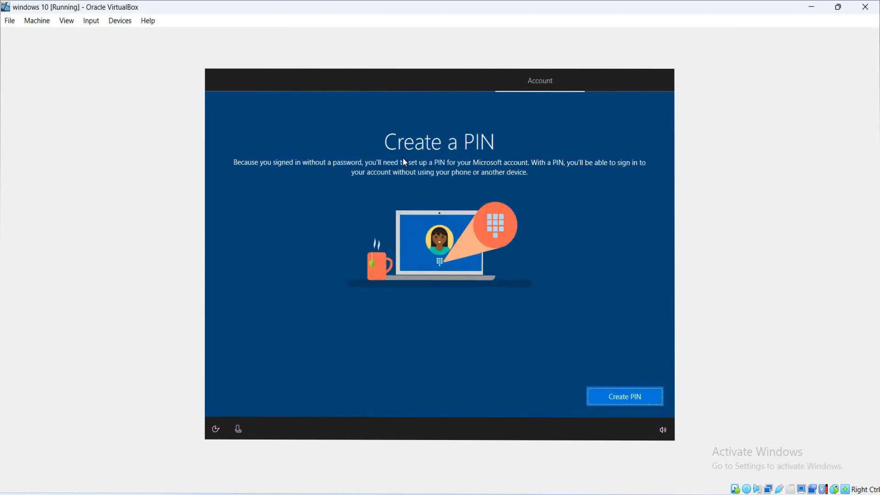
Step: Create and confirm a four-digit PIN, then accept the default privacy settings
{"action": "left_click", "coordinate": [614, 395]}
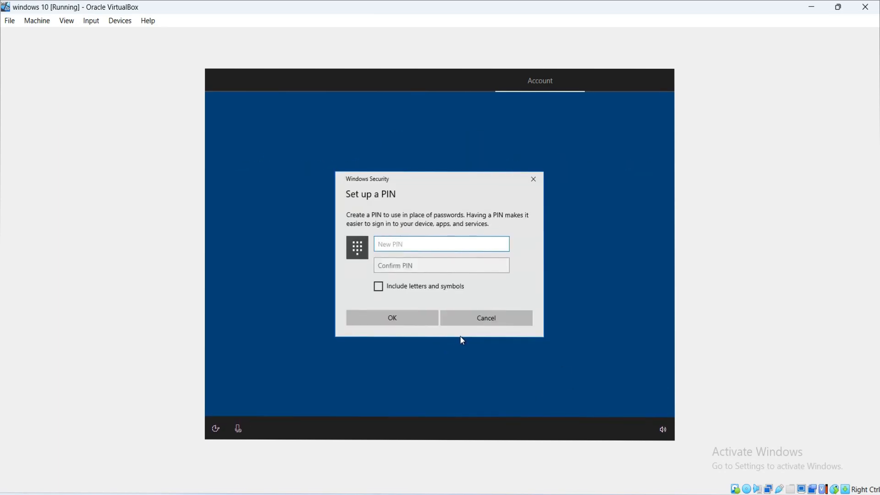
{"action": "type", "text": "••••"}
{"action": "left_click", "coordinate": [419, 260]}
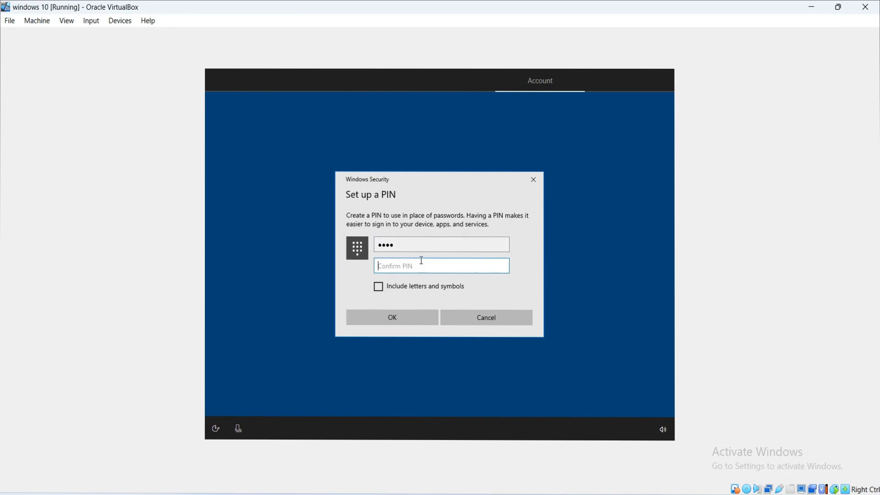
{"action": "type", "text": "••••"}
{"action": "left_click", "coordinate": [411, 317]}
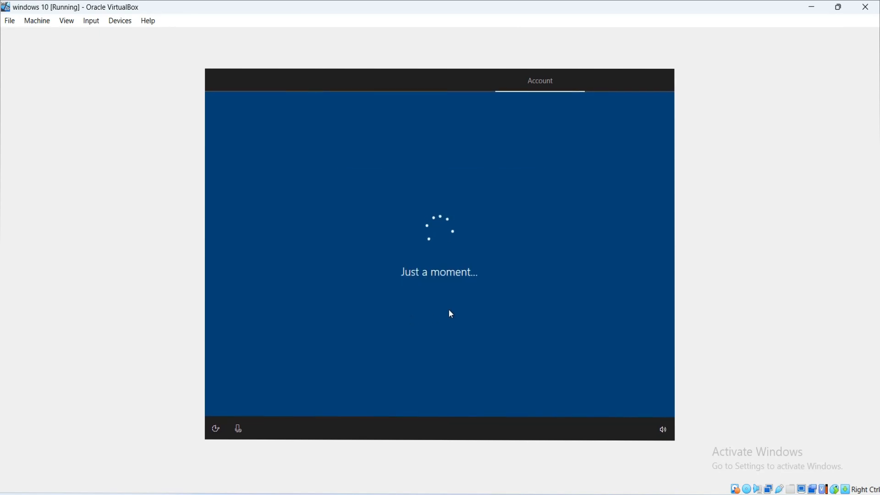
{"action": "left_click", "coordinate": [617, 396]}
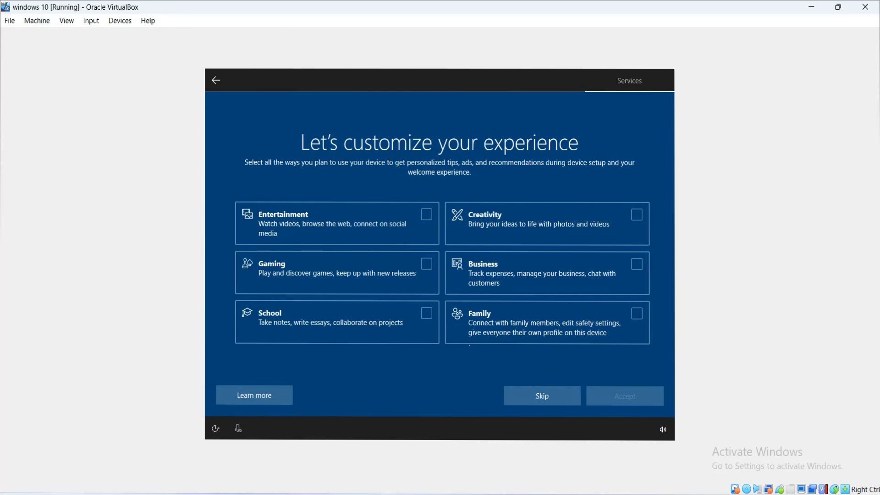
Step: Skip device-use customization, postpone Android phone linking, and skip OneDrive photo backup
{"action": "left_click", "coordinate": [560, 405]}
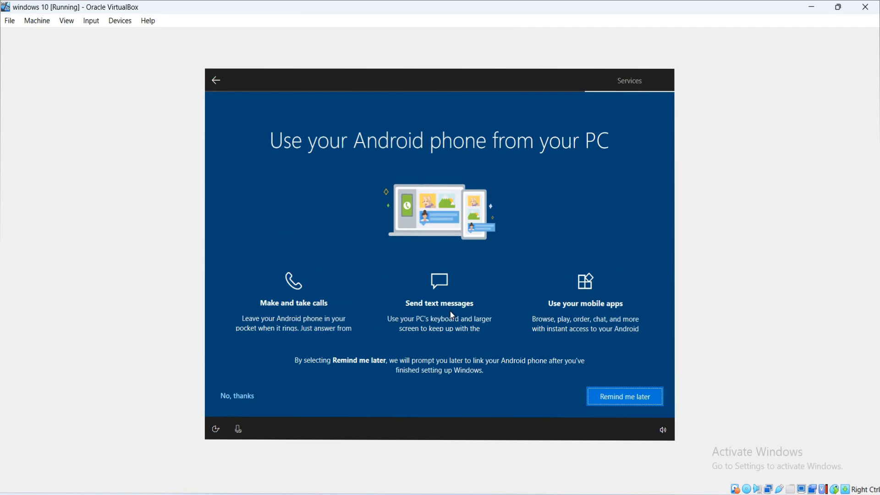
{"action": "left_click", "coordinate": [604, 395]}
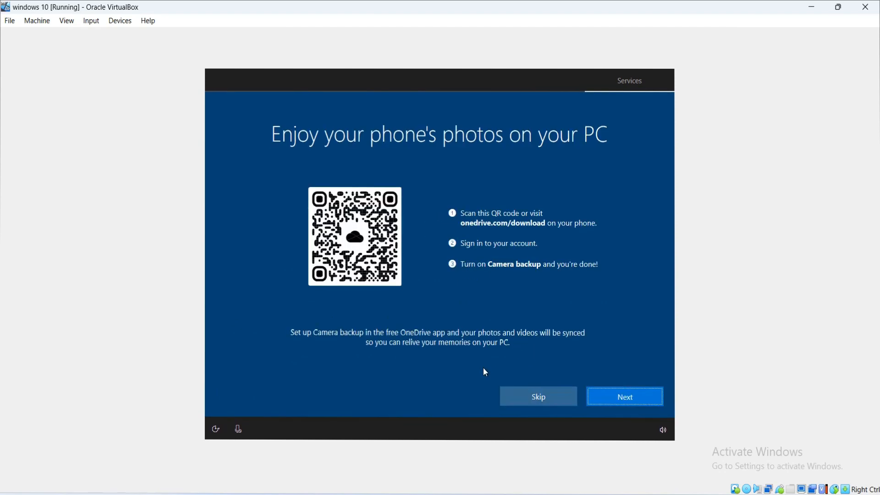
{"action": "left_click", "coordinate": [563, 397]}
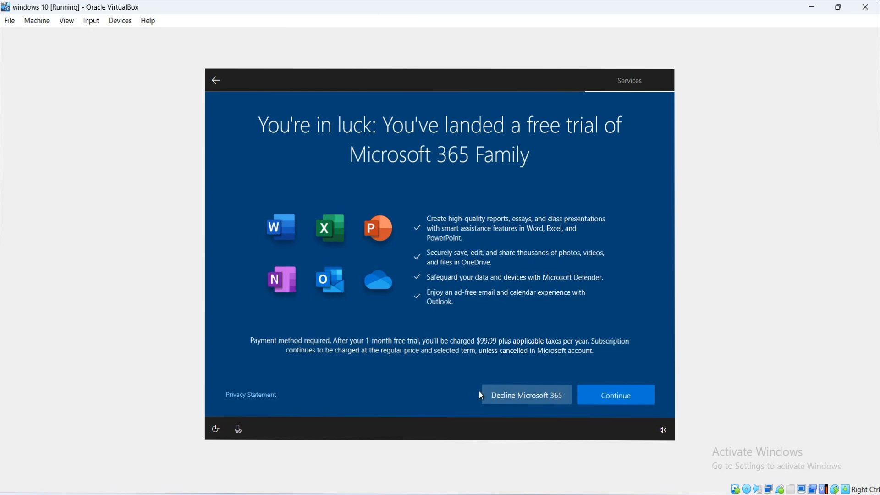
Step: Decline the Microsoft 365 Family and Basic offers, PC Game Pass, and Cortana's personal-data access
{"action": "left_click", "coordinate": [529, 400]}
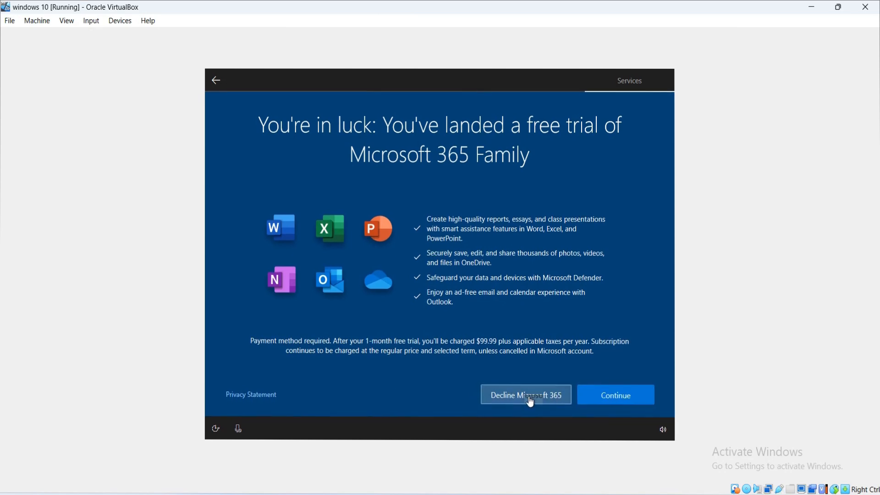
{"action": "left_click", "coordinate": [547, 404]}
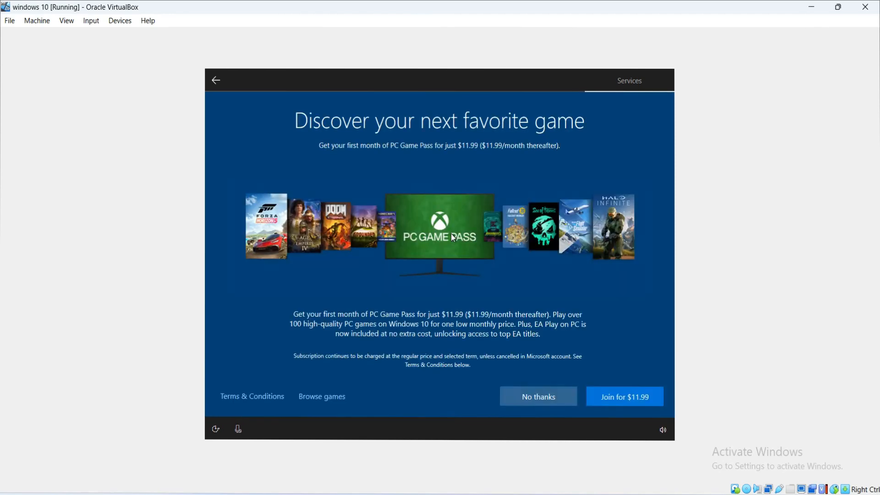
{"action": "left_click", "coordinate": [530, 399]}
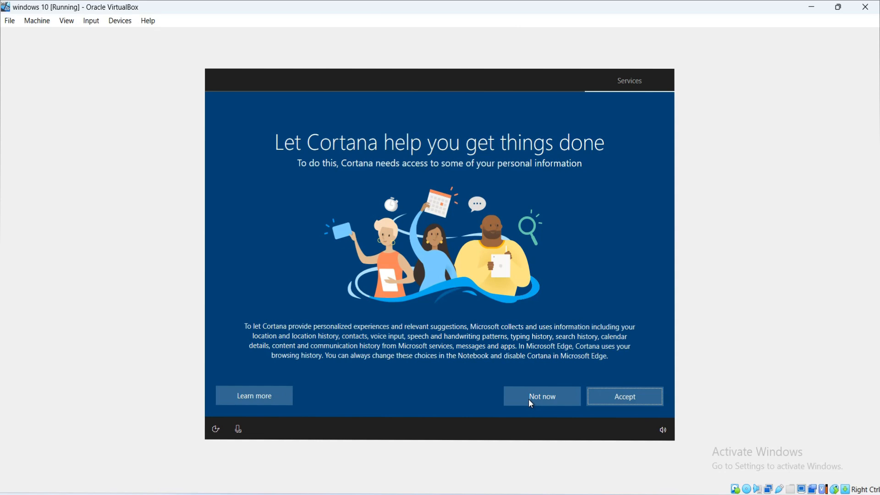
{"action": "left_click", "coordinate": [525, 403]}
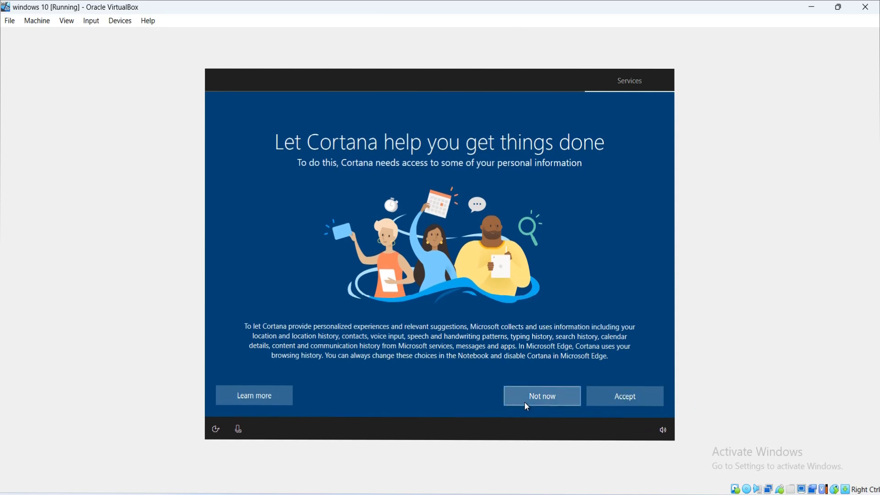